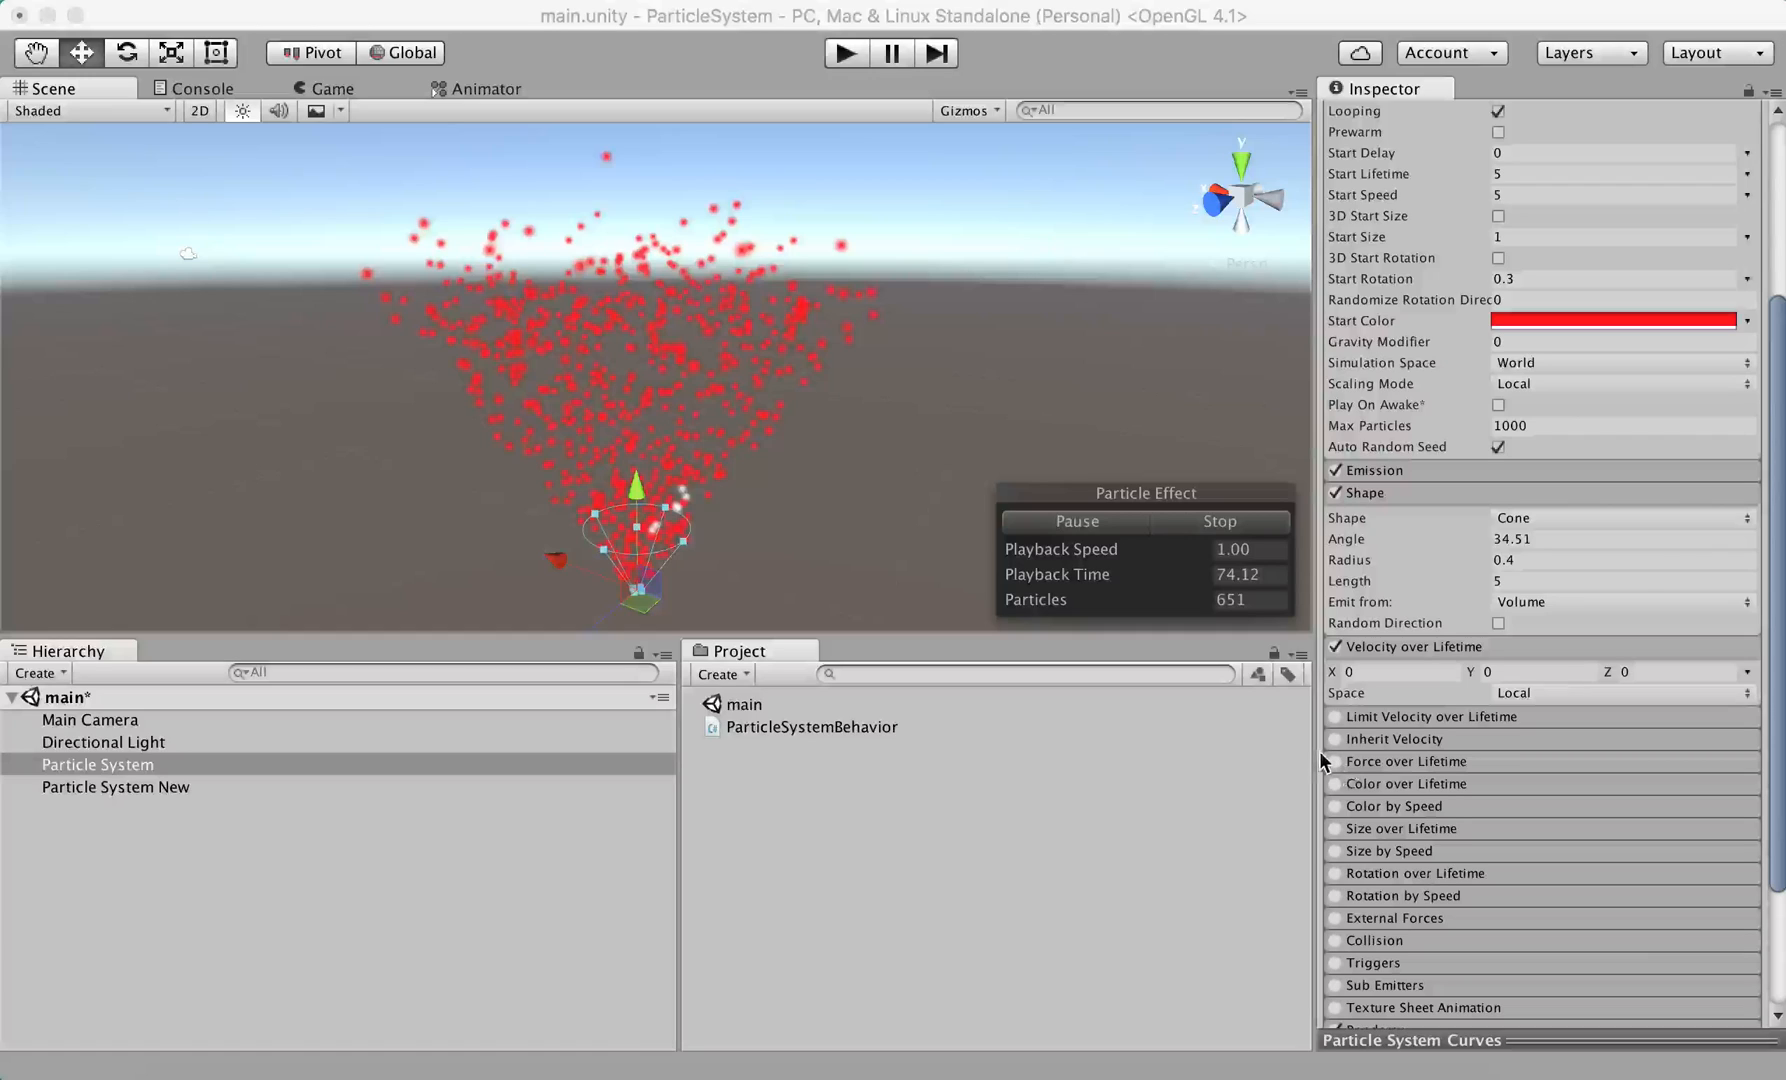
- Enable and expand the Force over Lifetime module on the Particle System, and widen the Inspector to show its fields
click(205, 765)
drag(1316, 815, 1265, 815)
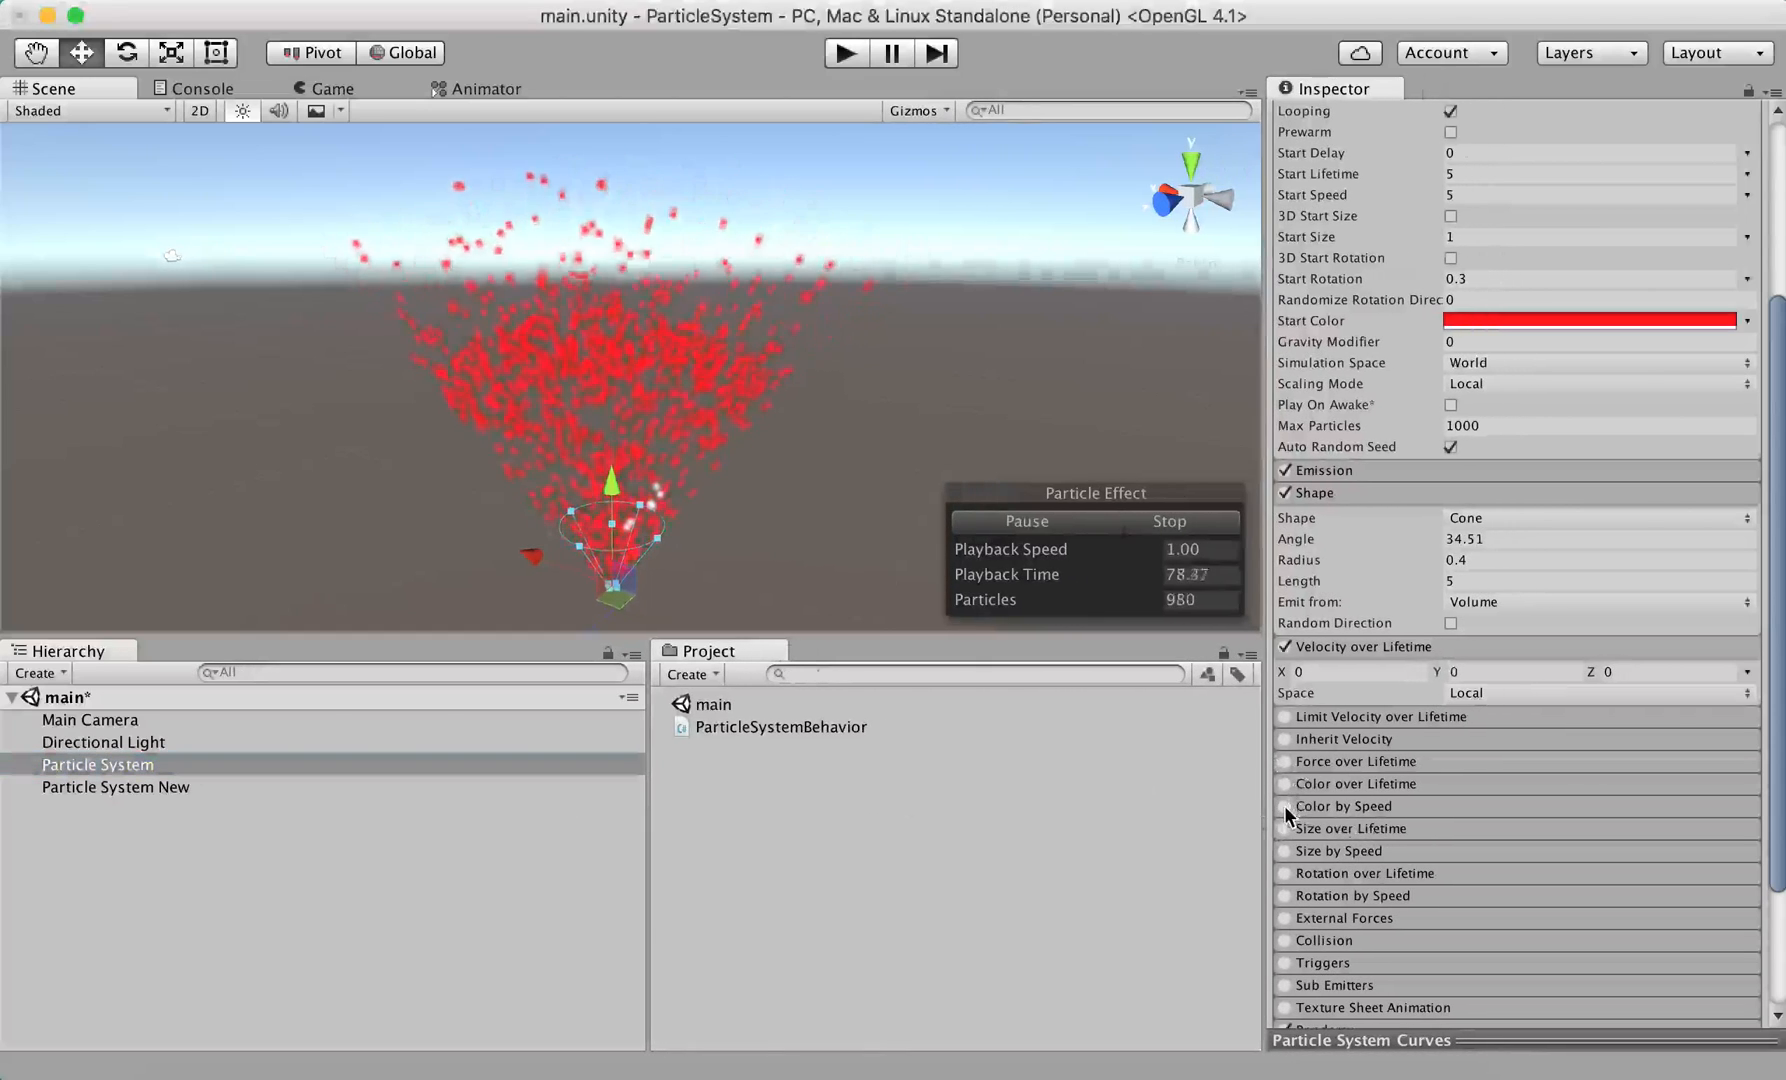
click(1283, 762)
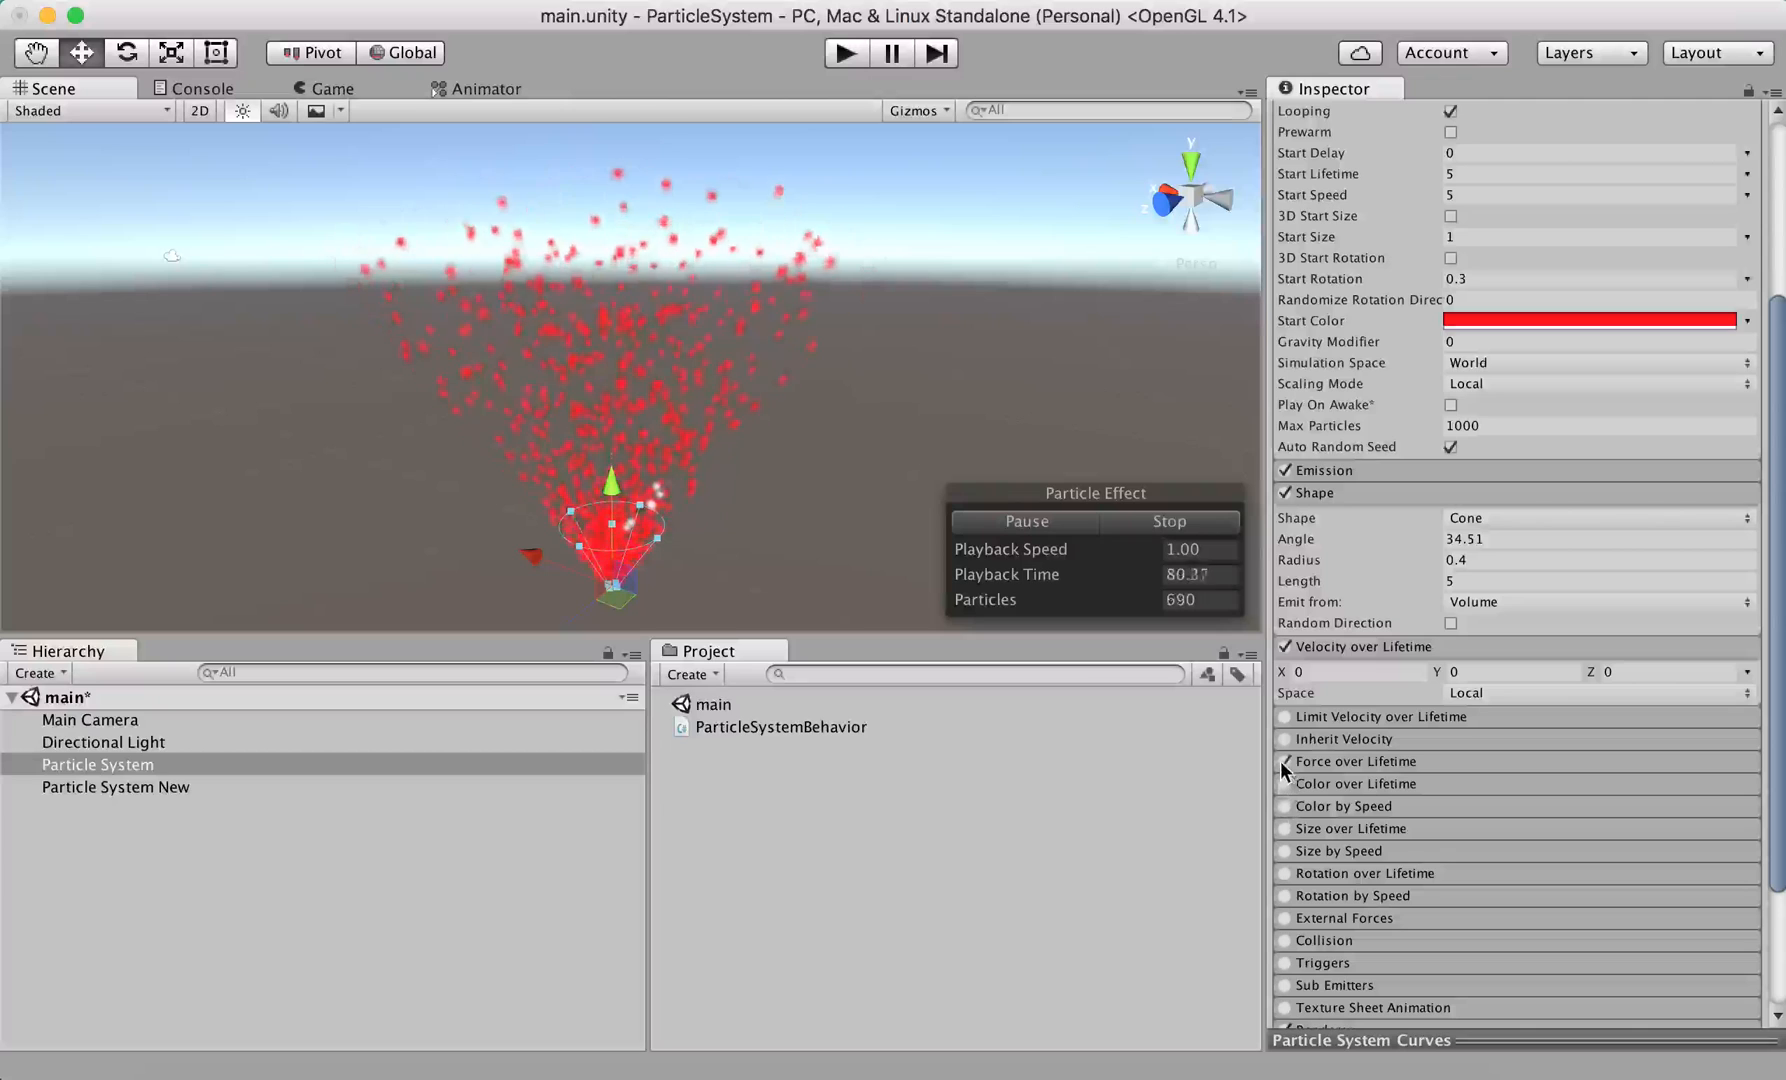
click(1312, 762)
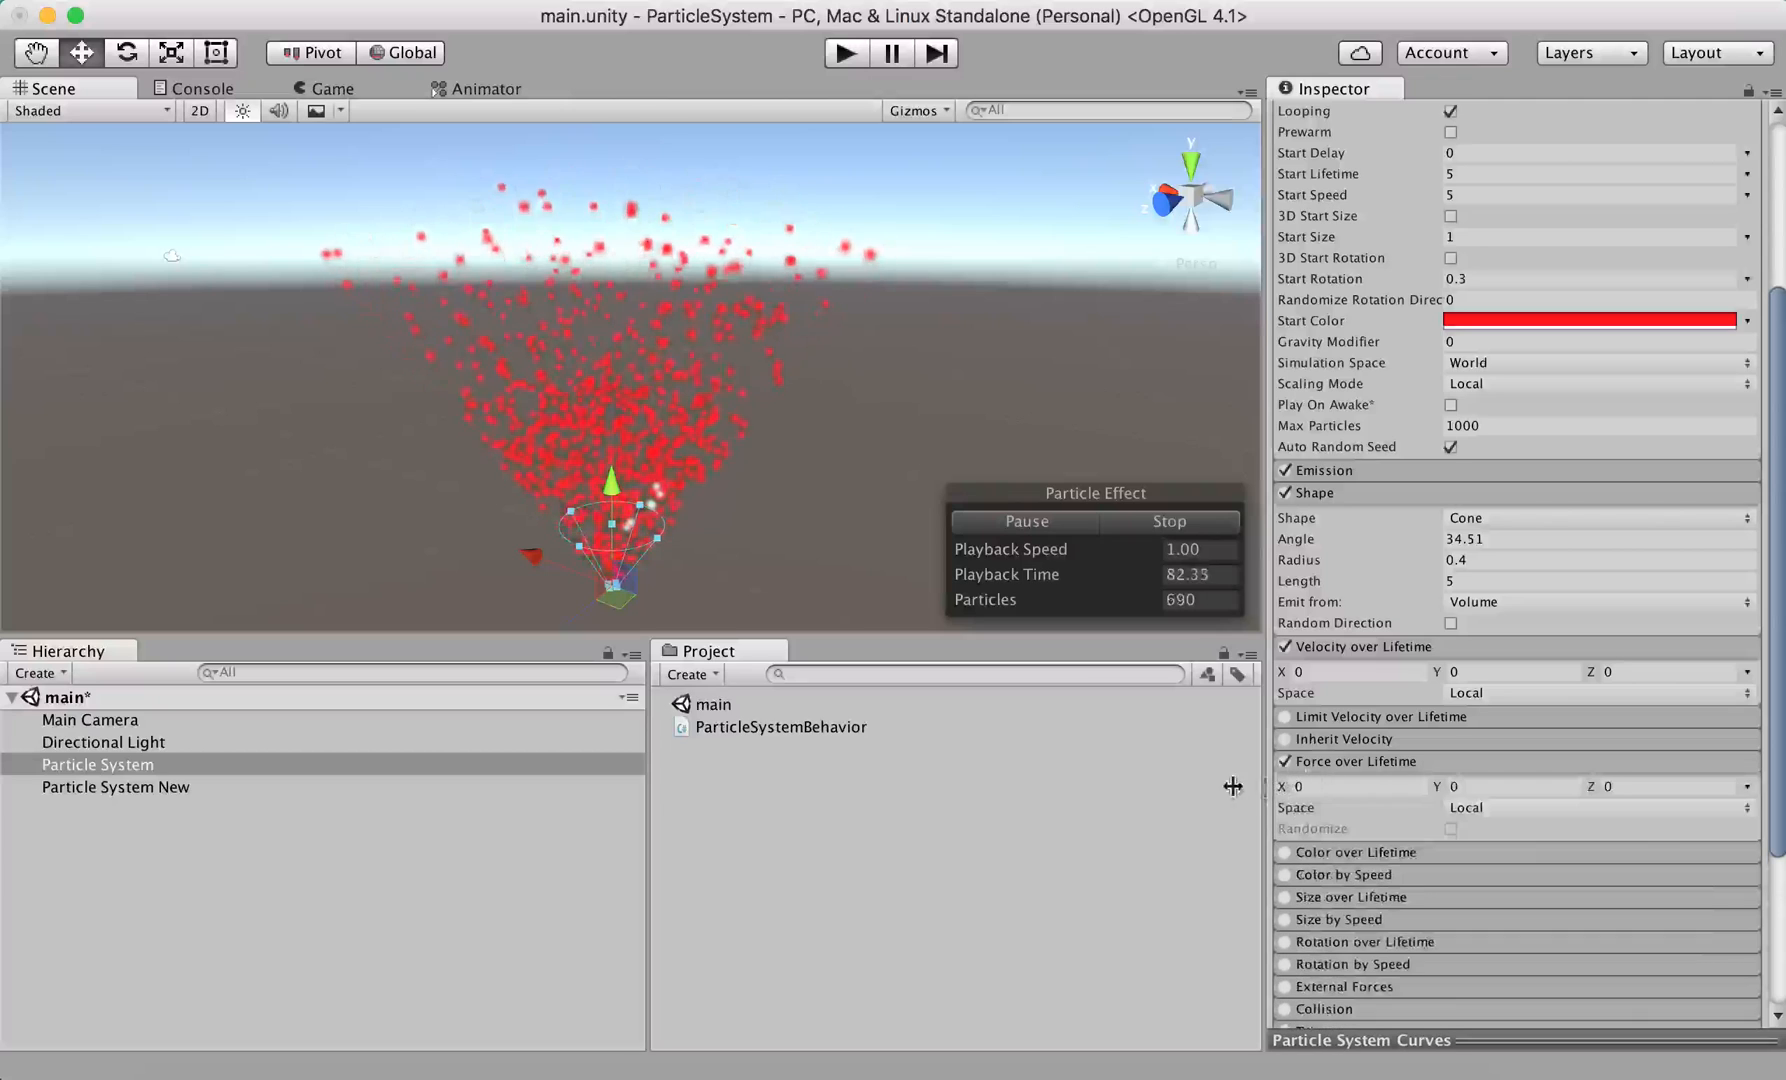
drag(1232, 786, 1170, 774)
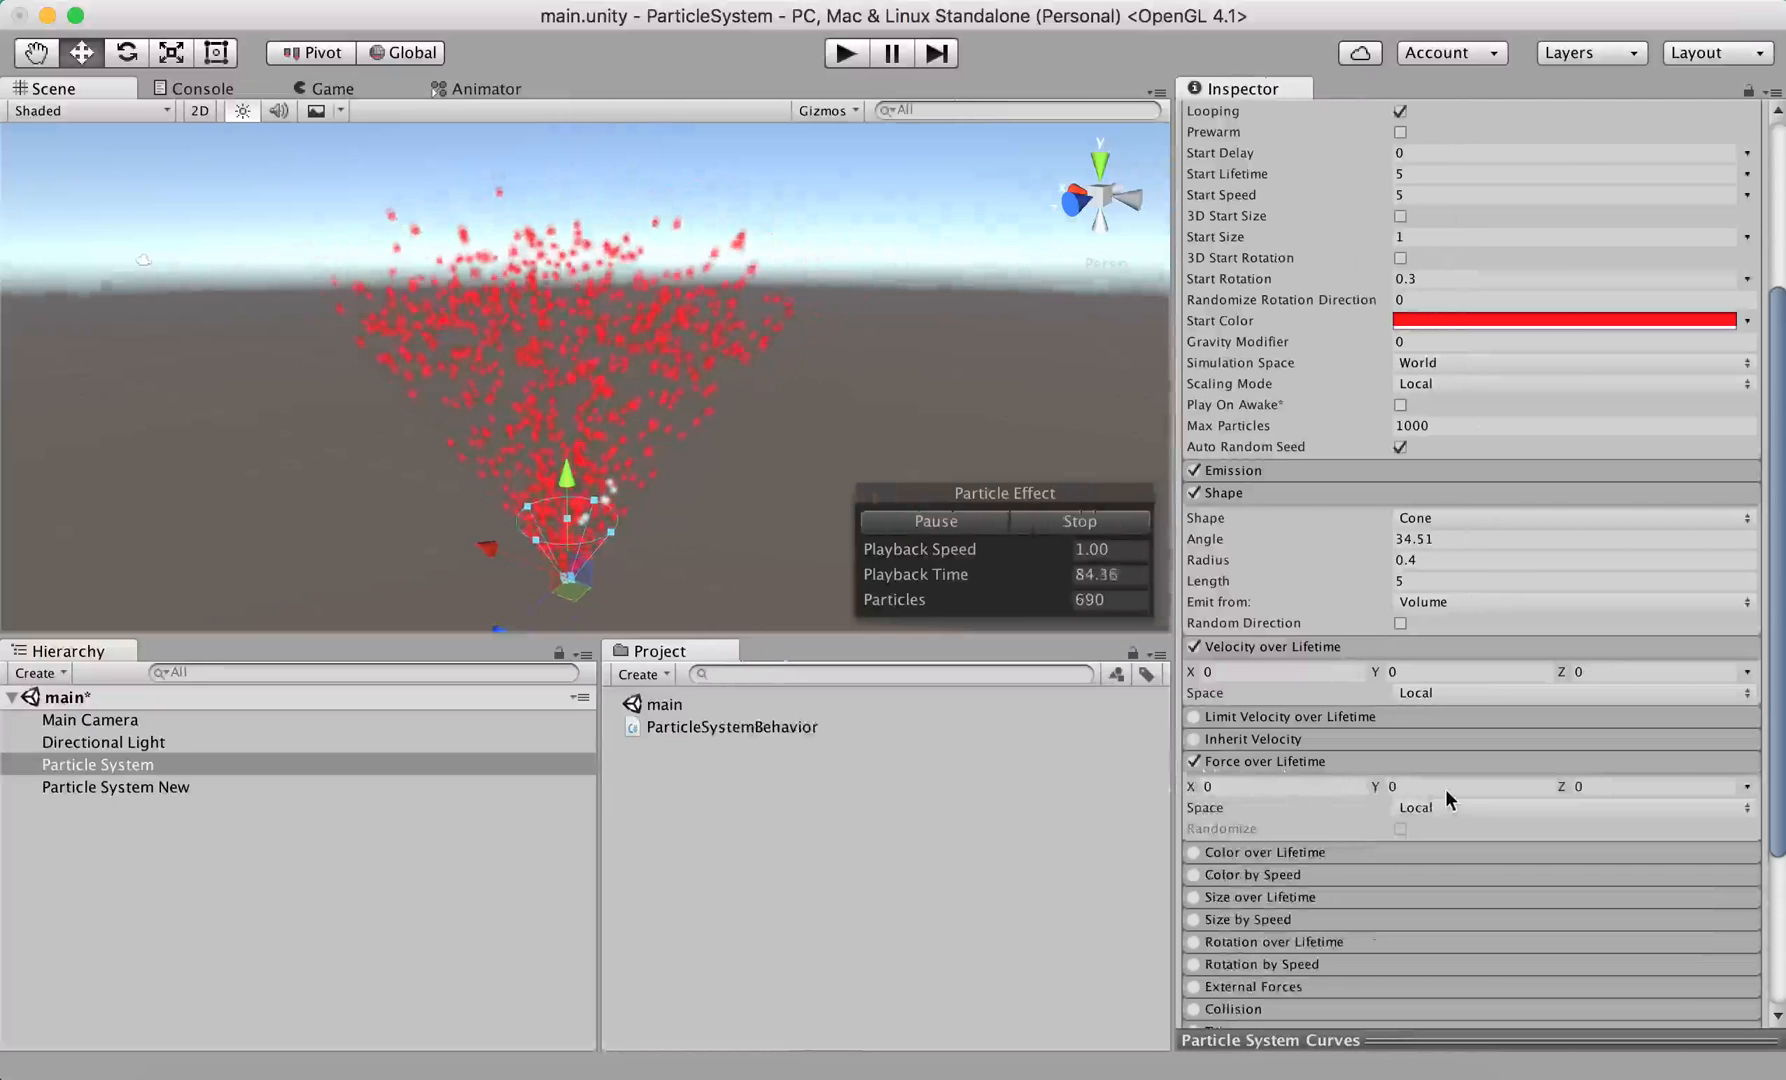
- Try constant Force over Lifetime values, raising X to 1 and 2, with Y at 5
click(1309, 787)
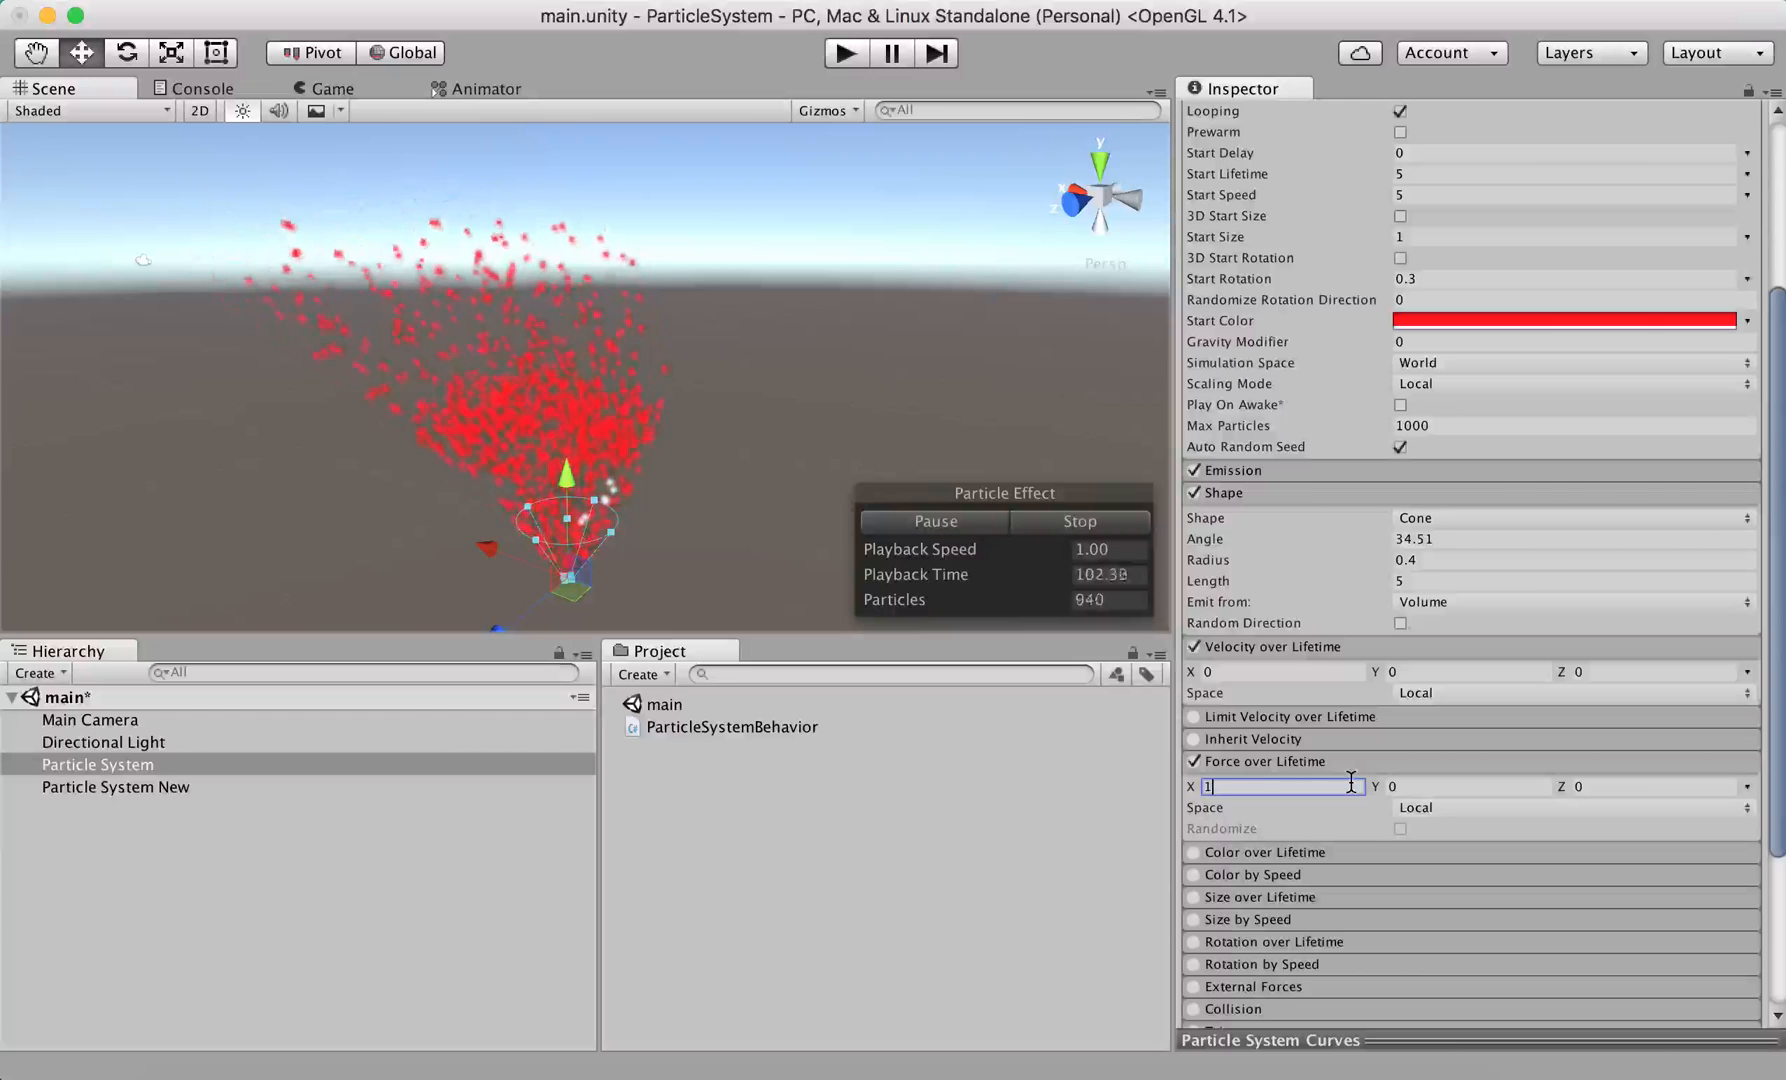
double_click(1351, 784)
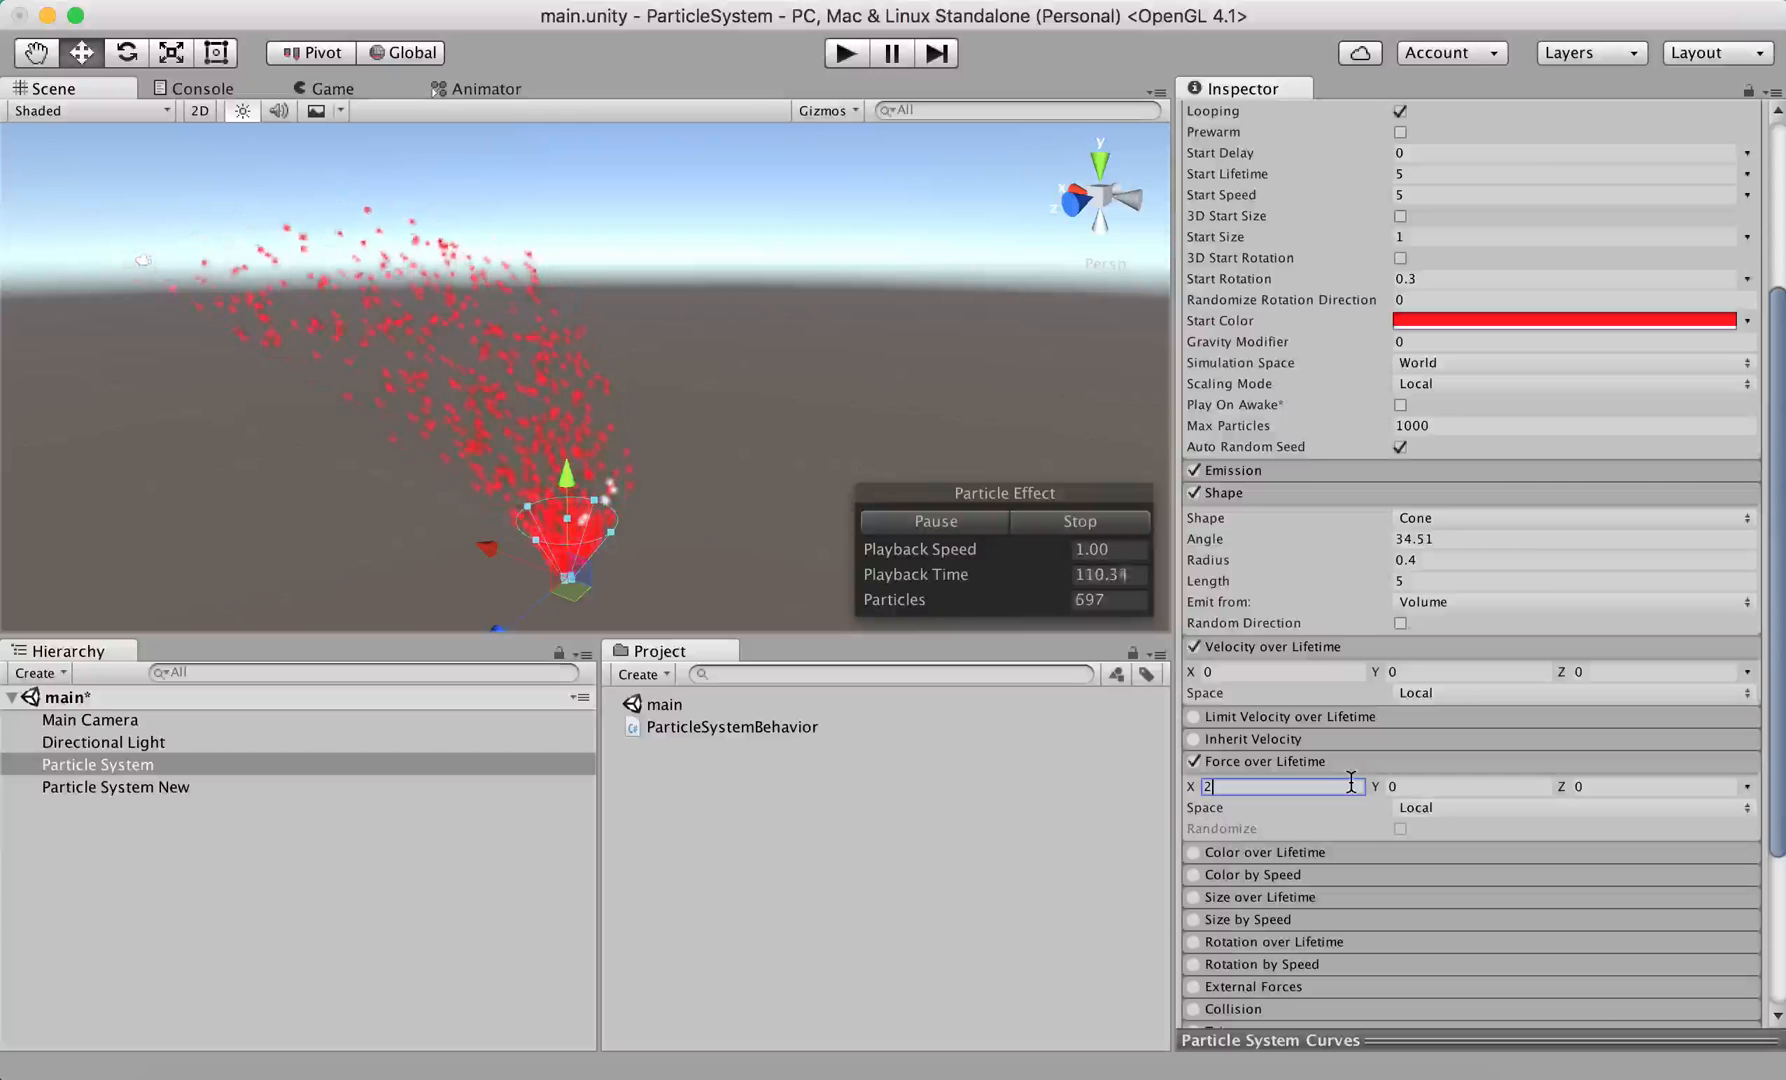
click(1427, 788)
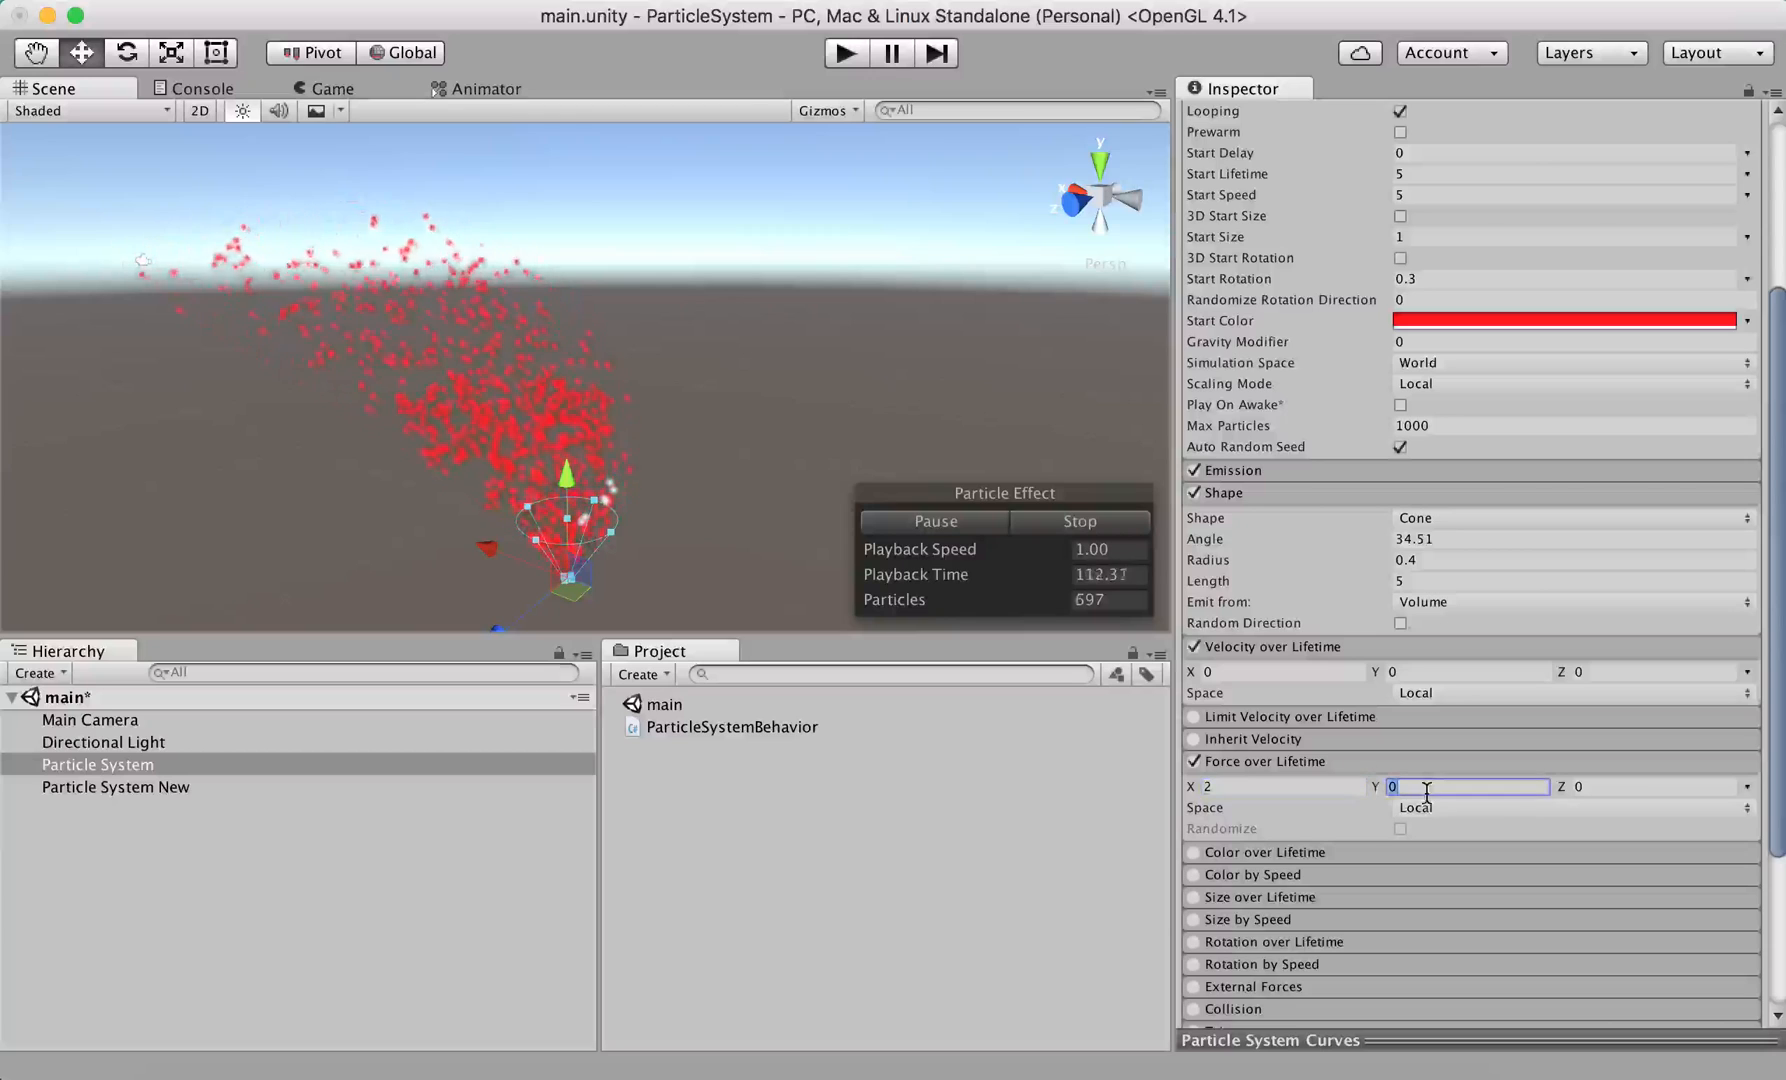
text(5)
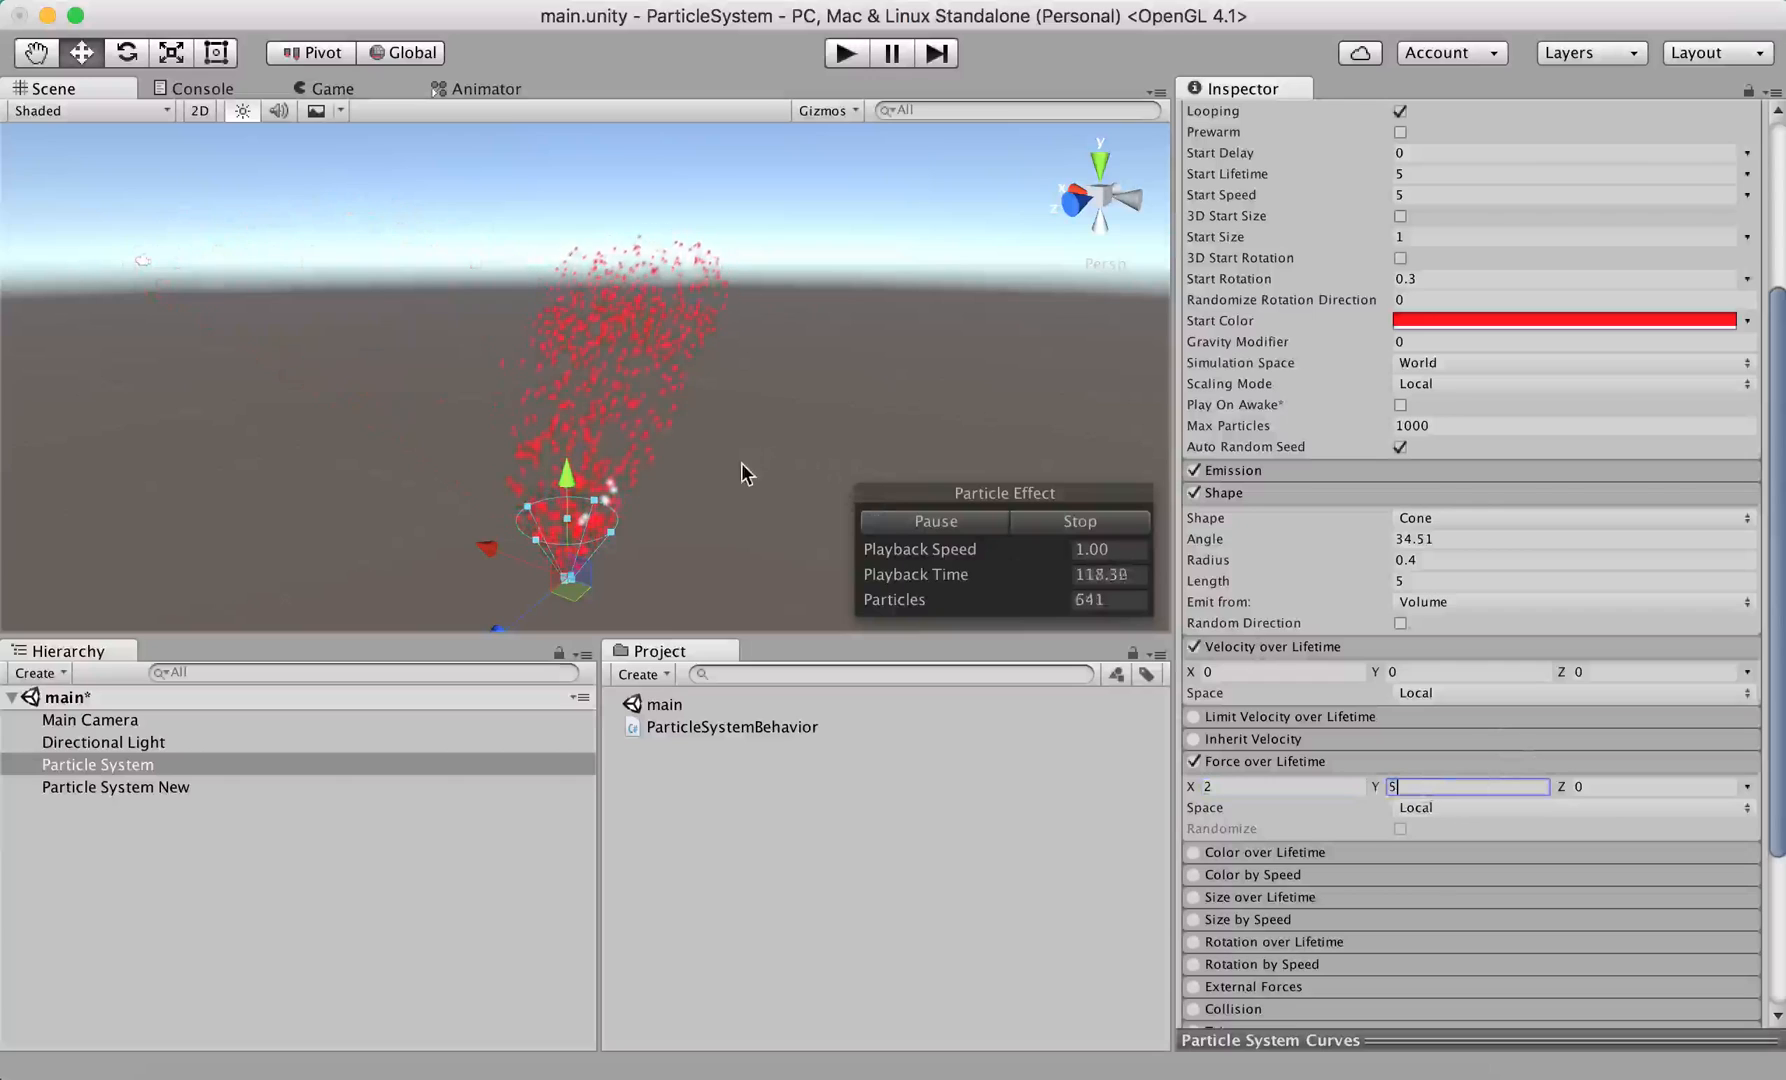
middle_drag(767, 456, 669, 430)
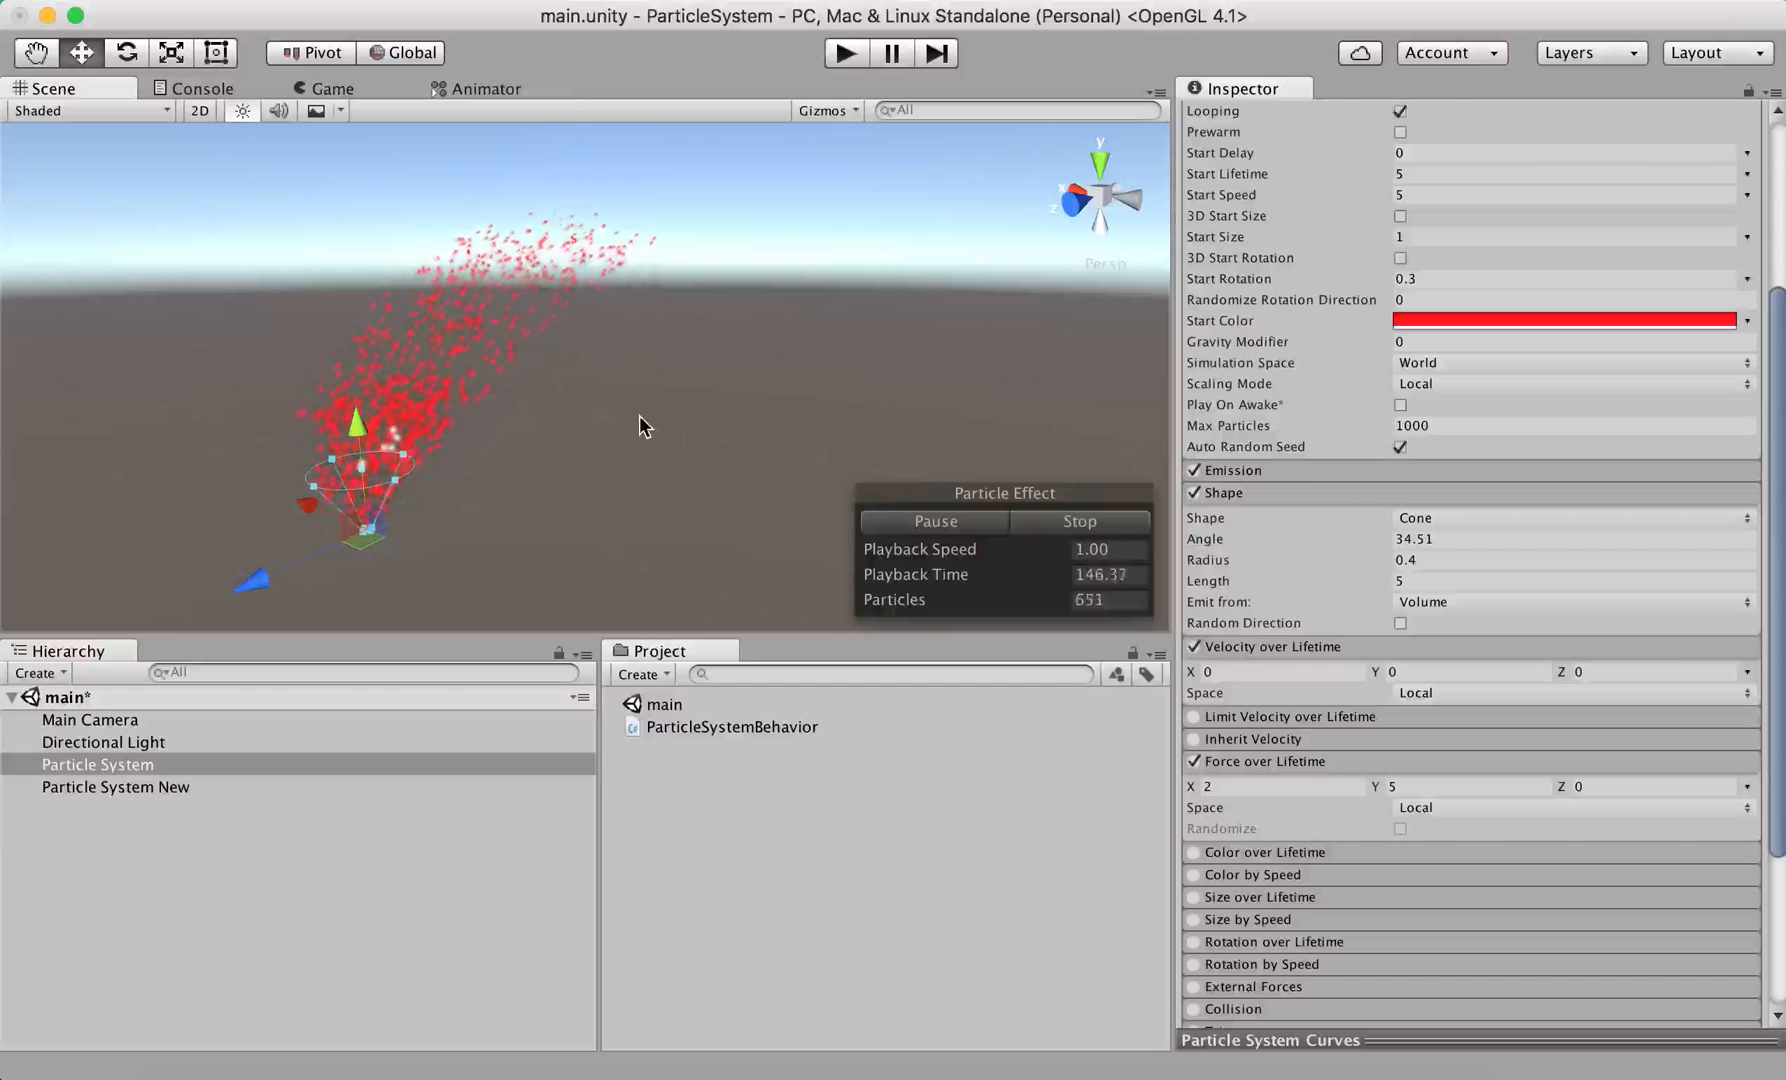
click(1471, 804)
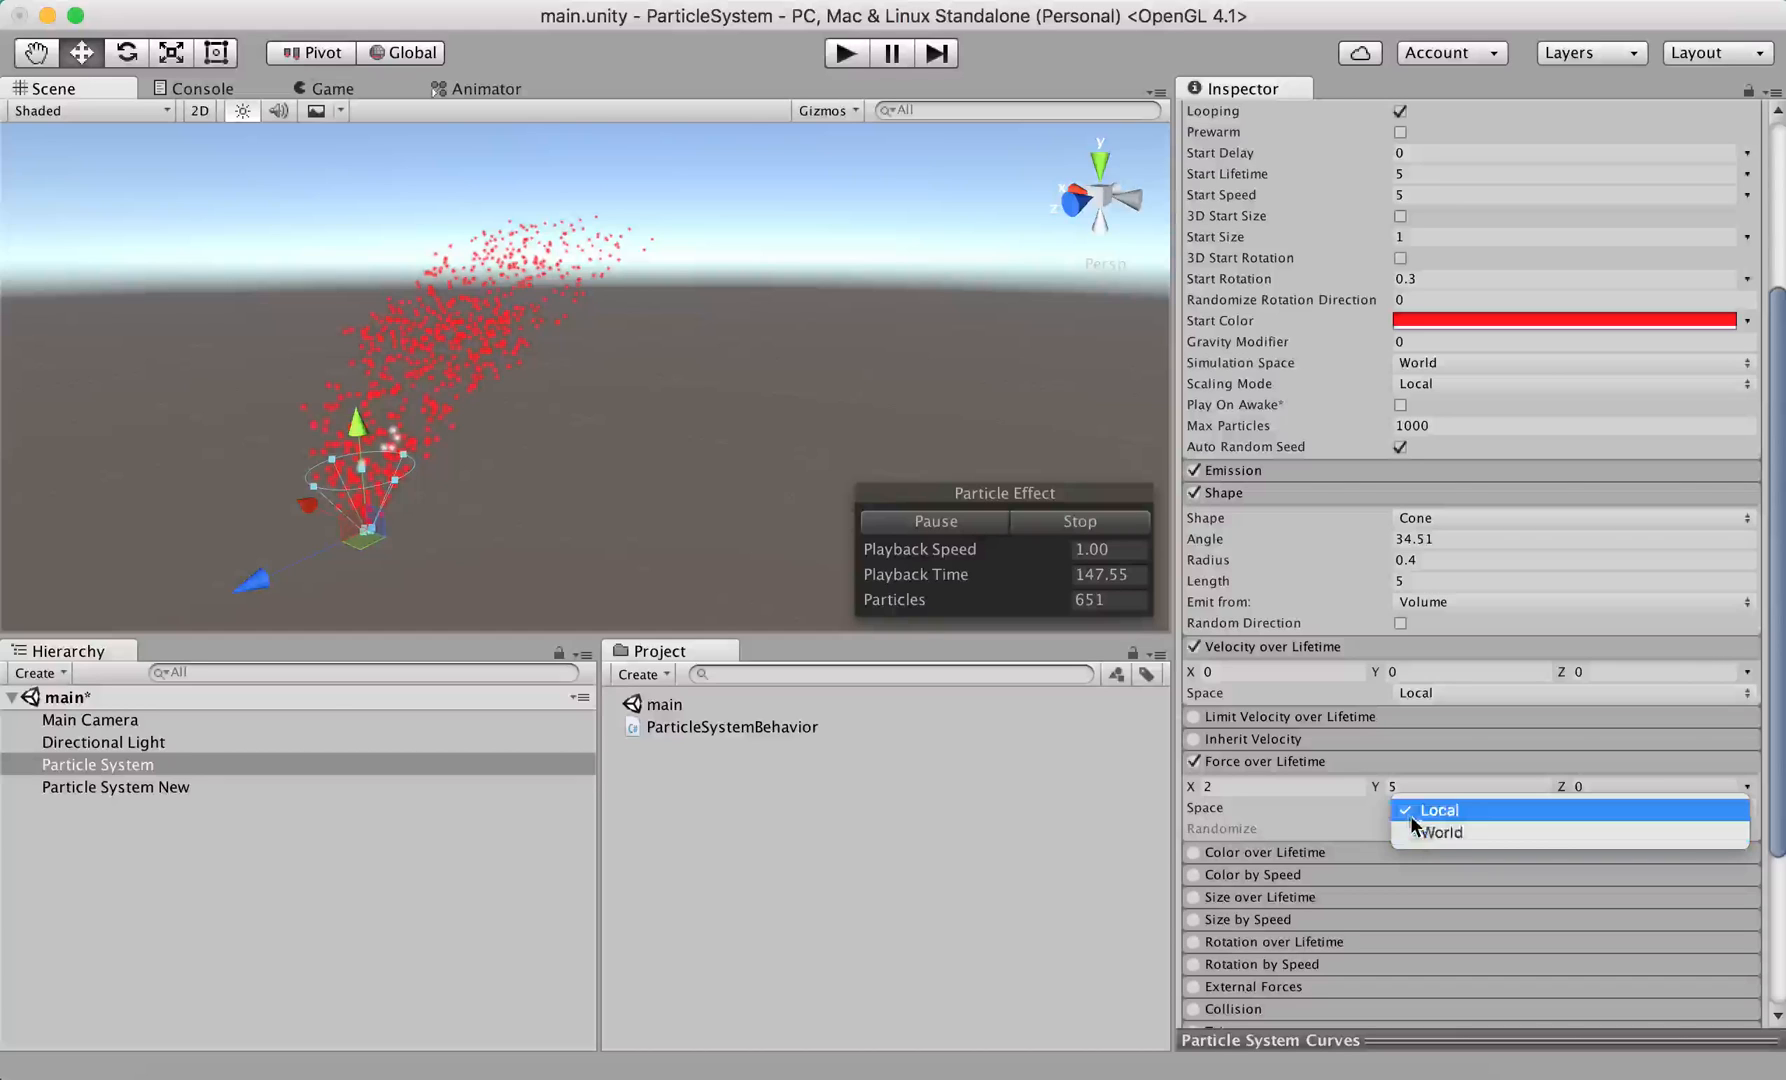
click(1308, 819)
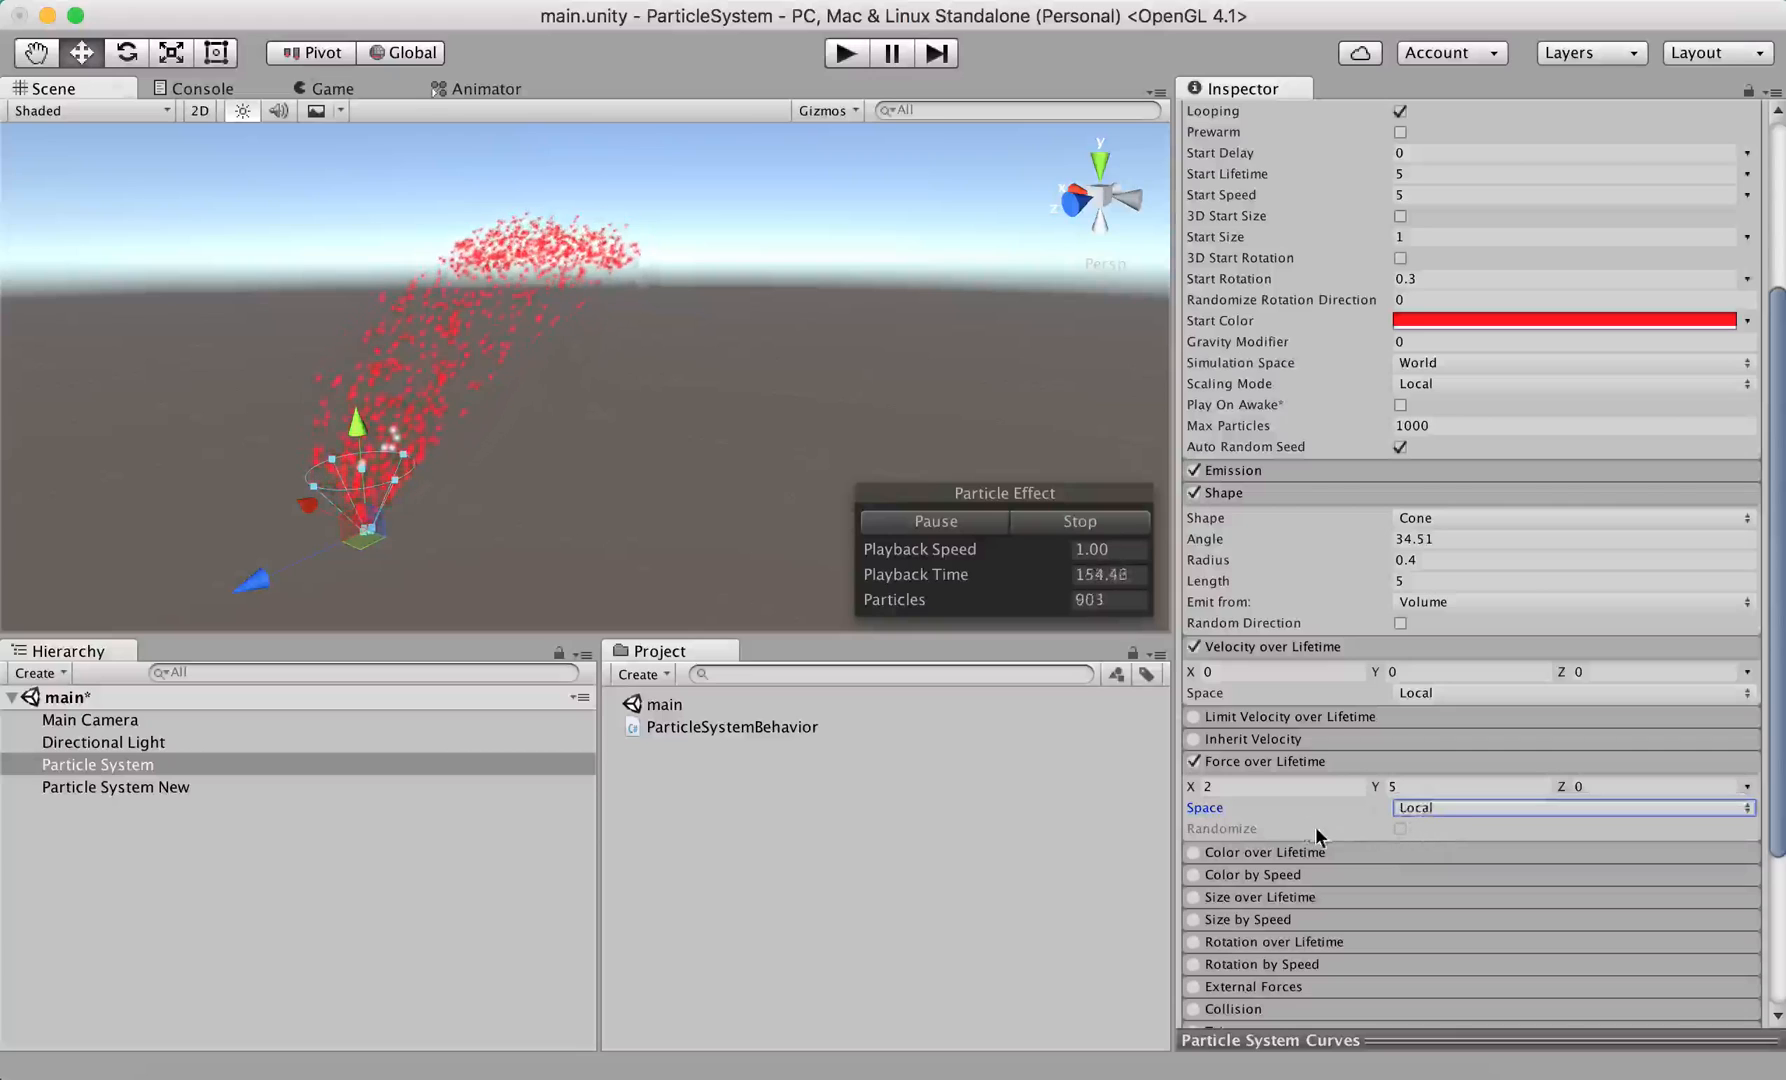
- Switch the Force over Lifetime values to Random Between Two Constants
click(1748, 788)
click(1749, 790)
click(1749, 790)
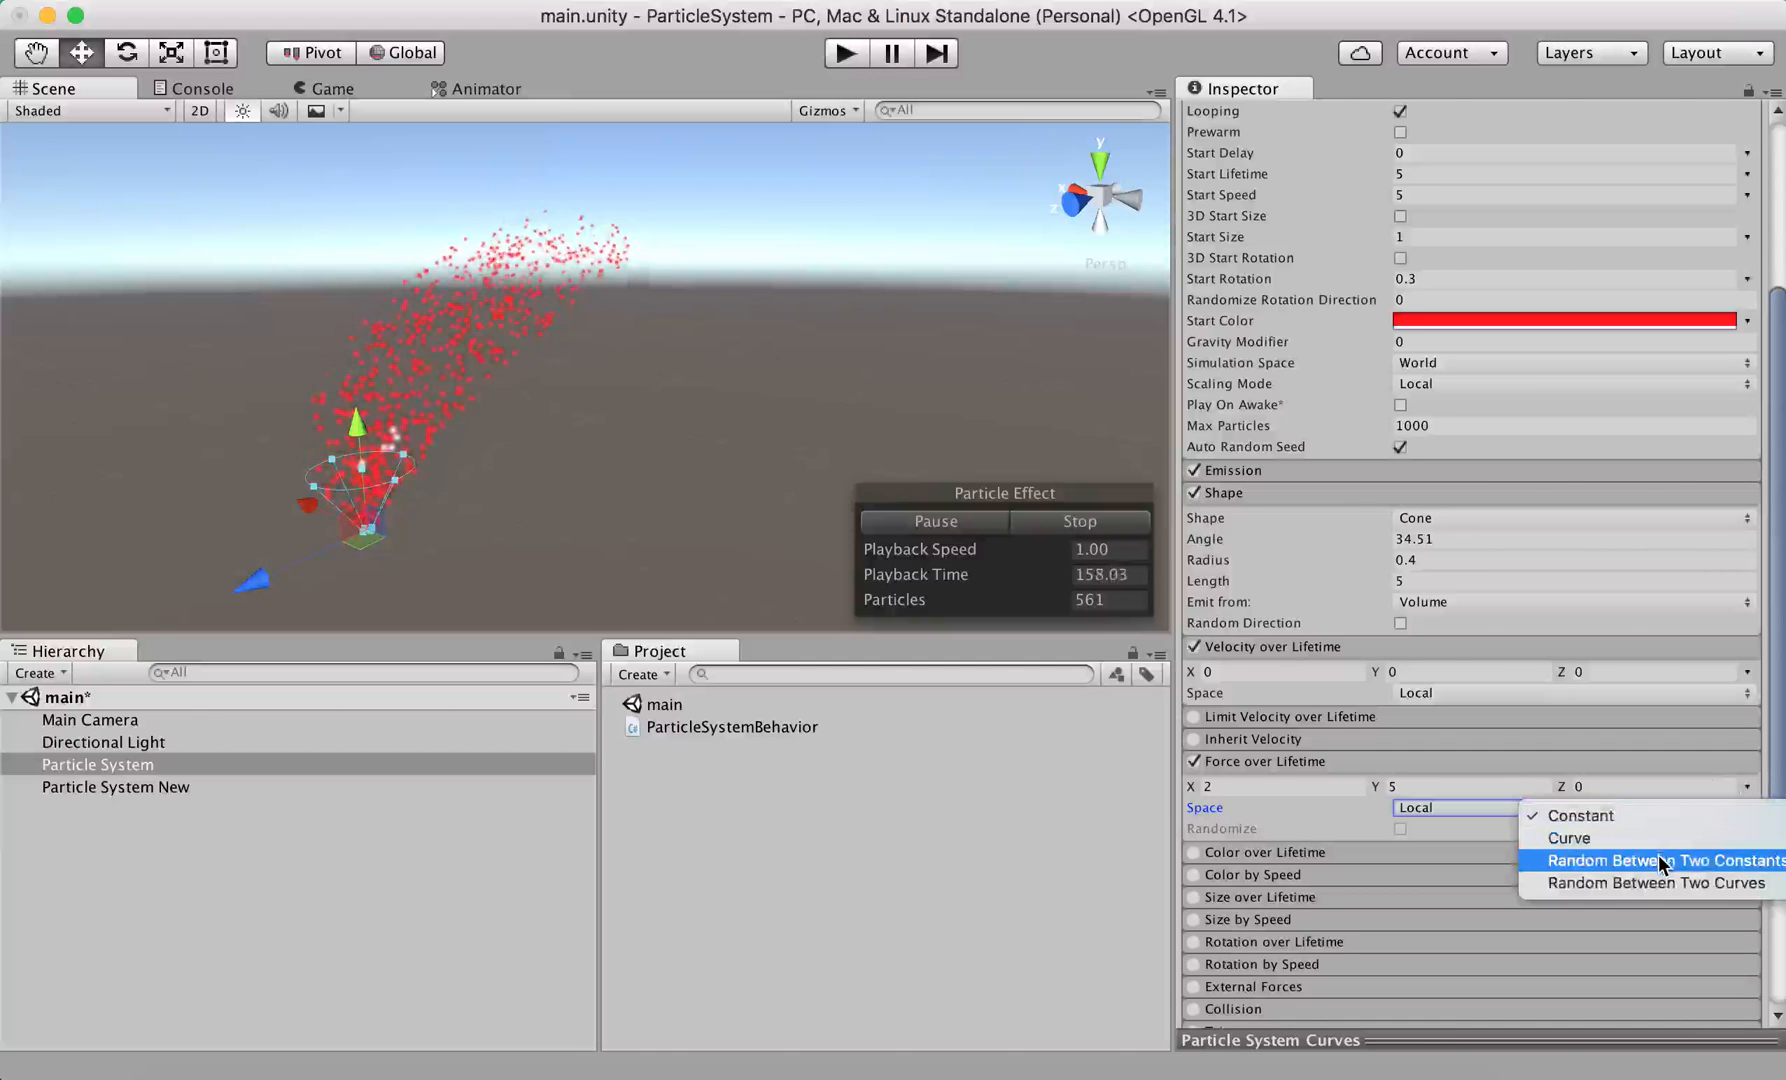
click(1658, 860)
- Set the first force constants to Y 0 and X 5, and view the particle spread from another angle
click(1486, 787)
text(0)
middle_drag(356, 464, 602, 518)
click(1223, 786)
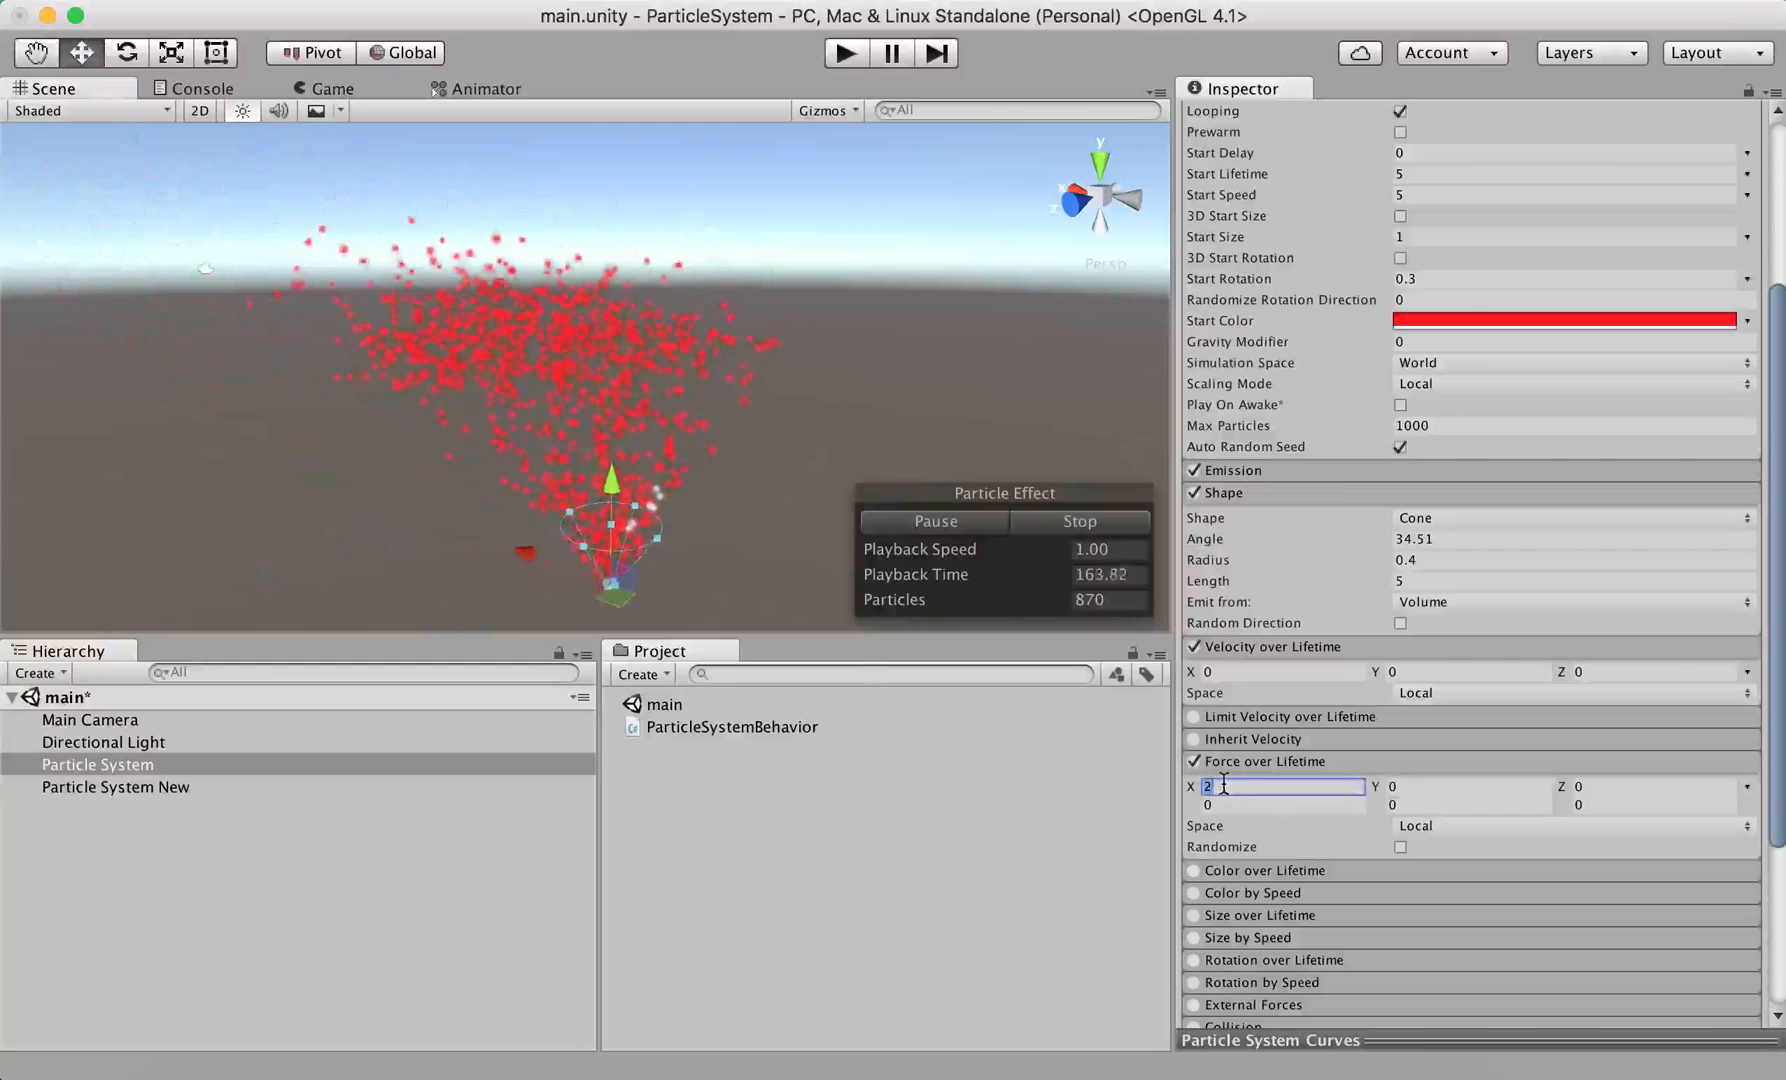
text(5)
middle_drag(712, 478, 809, 443)
right_drag(809, 443, 797, 415)
mouse_move(760, 411)
middle_down()
mouse_move(728, 408)
mouse_move(760, 419)
middle_up()
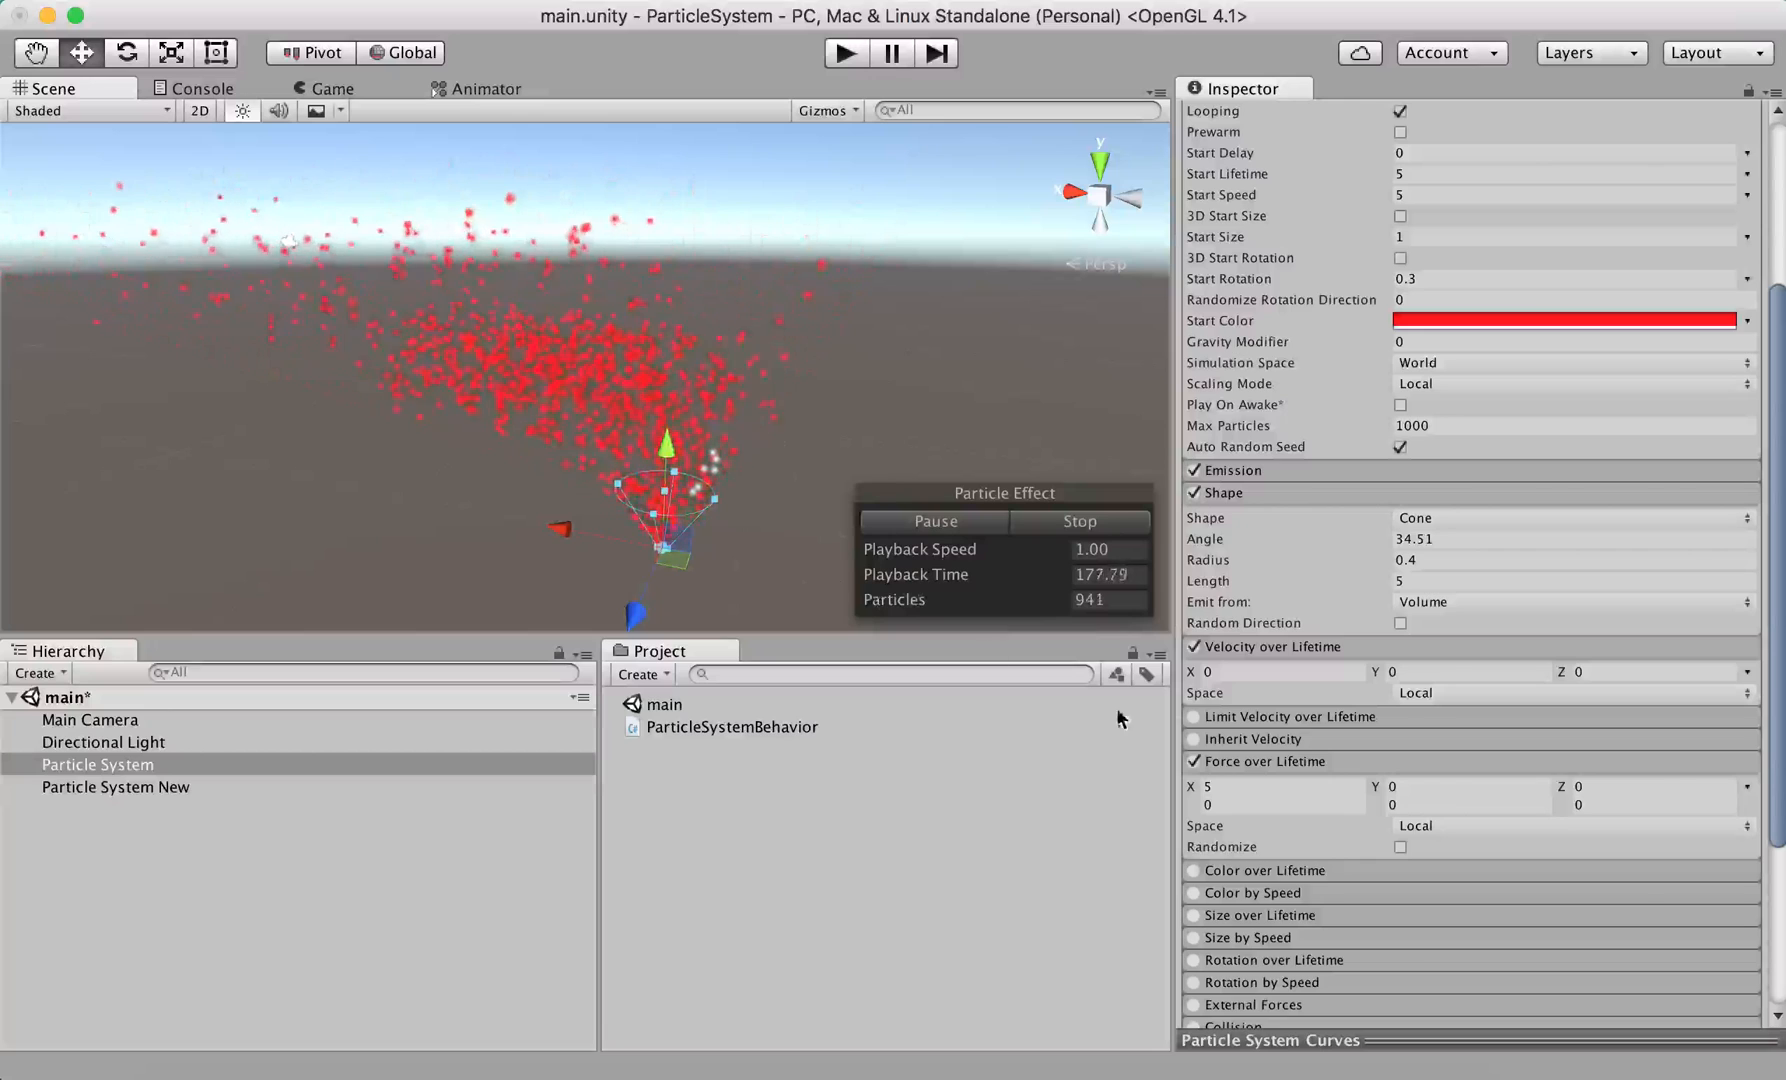
- Switch the force mode to Constant for comparison, and return it to Random Between Two Constants
click(1746, 787)
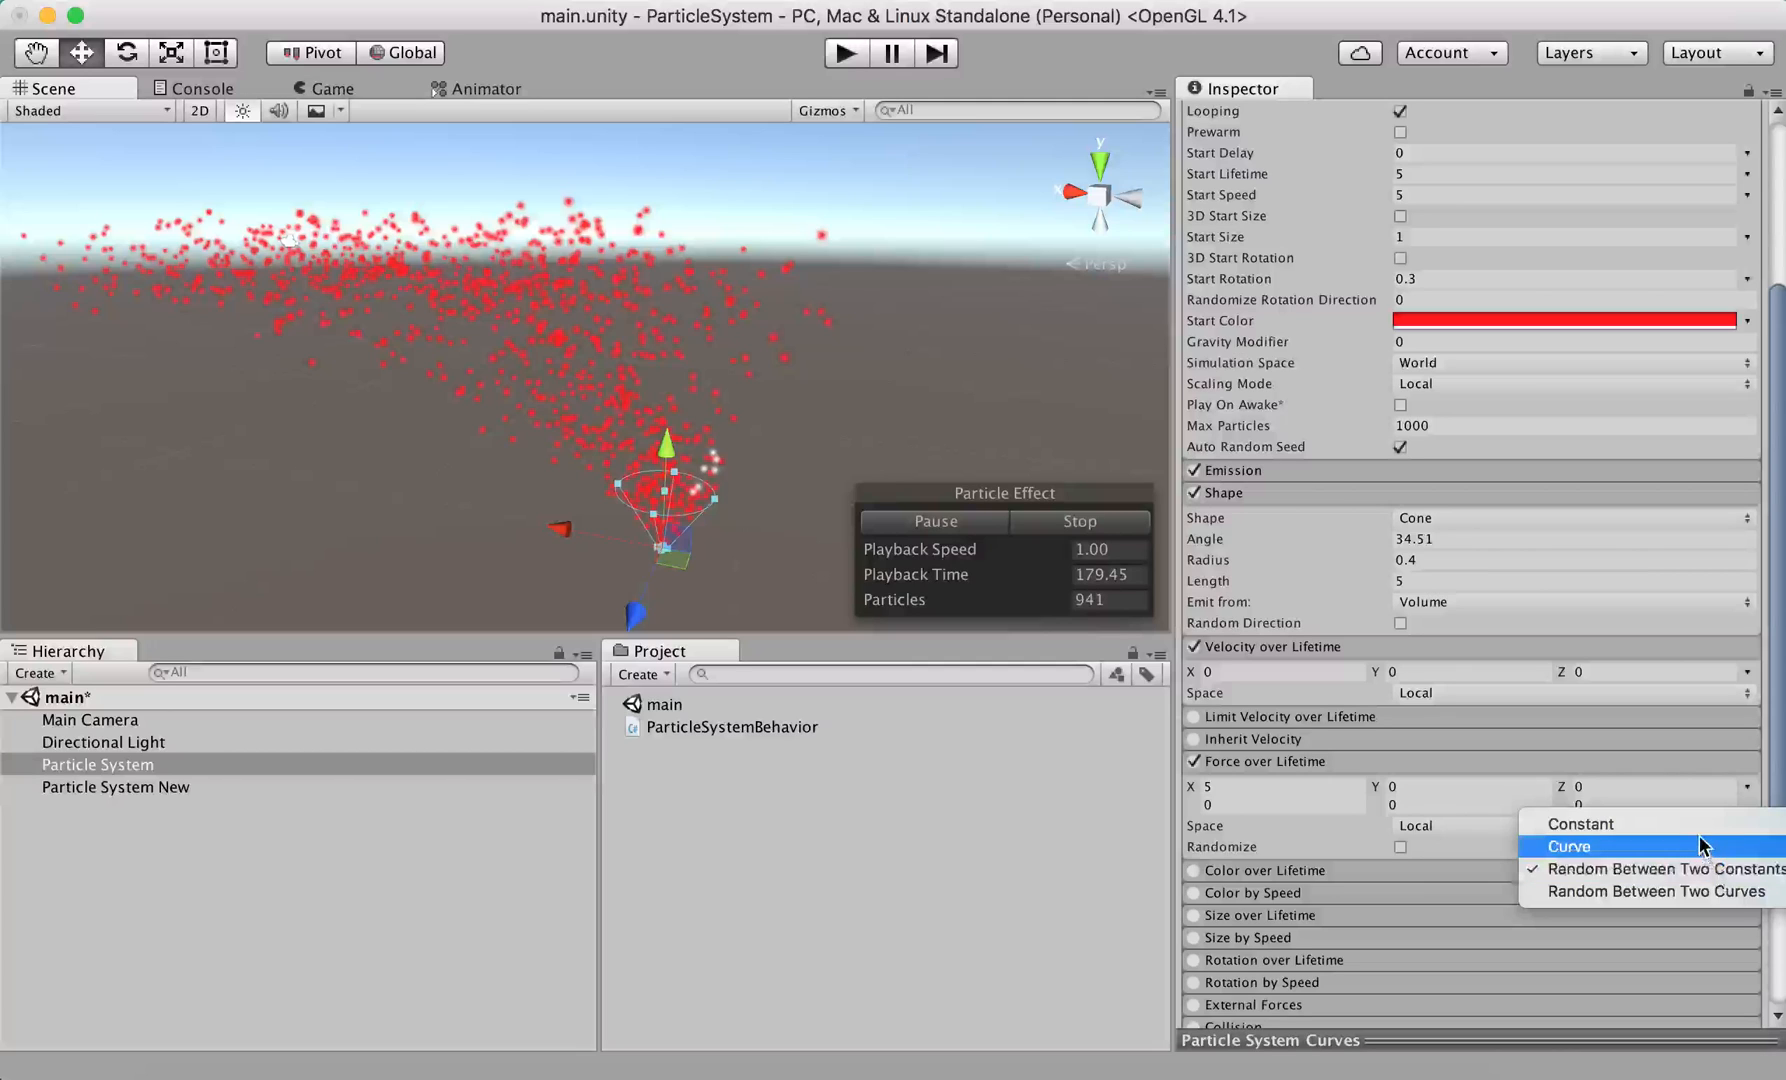
click(1697, 826)
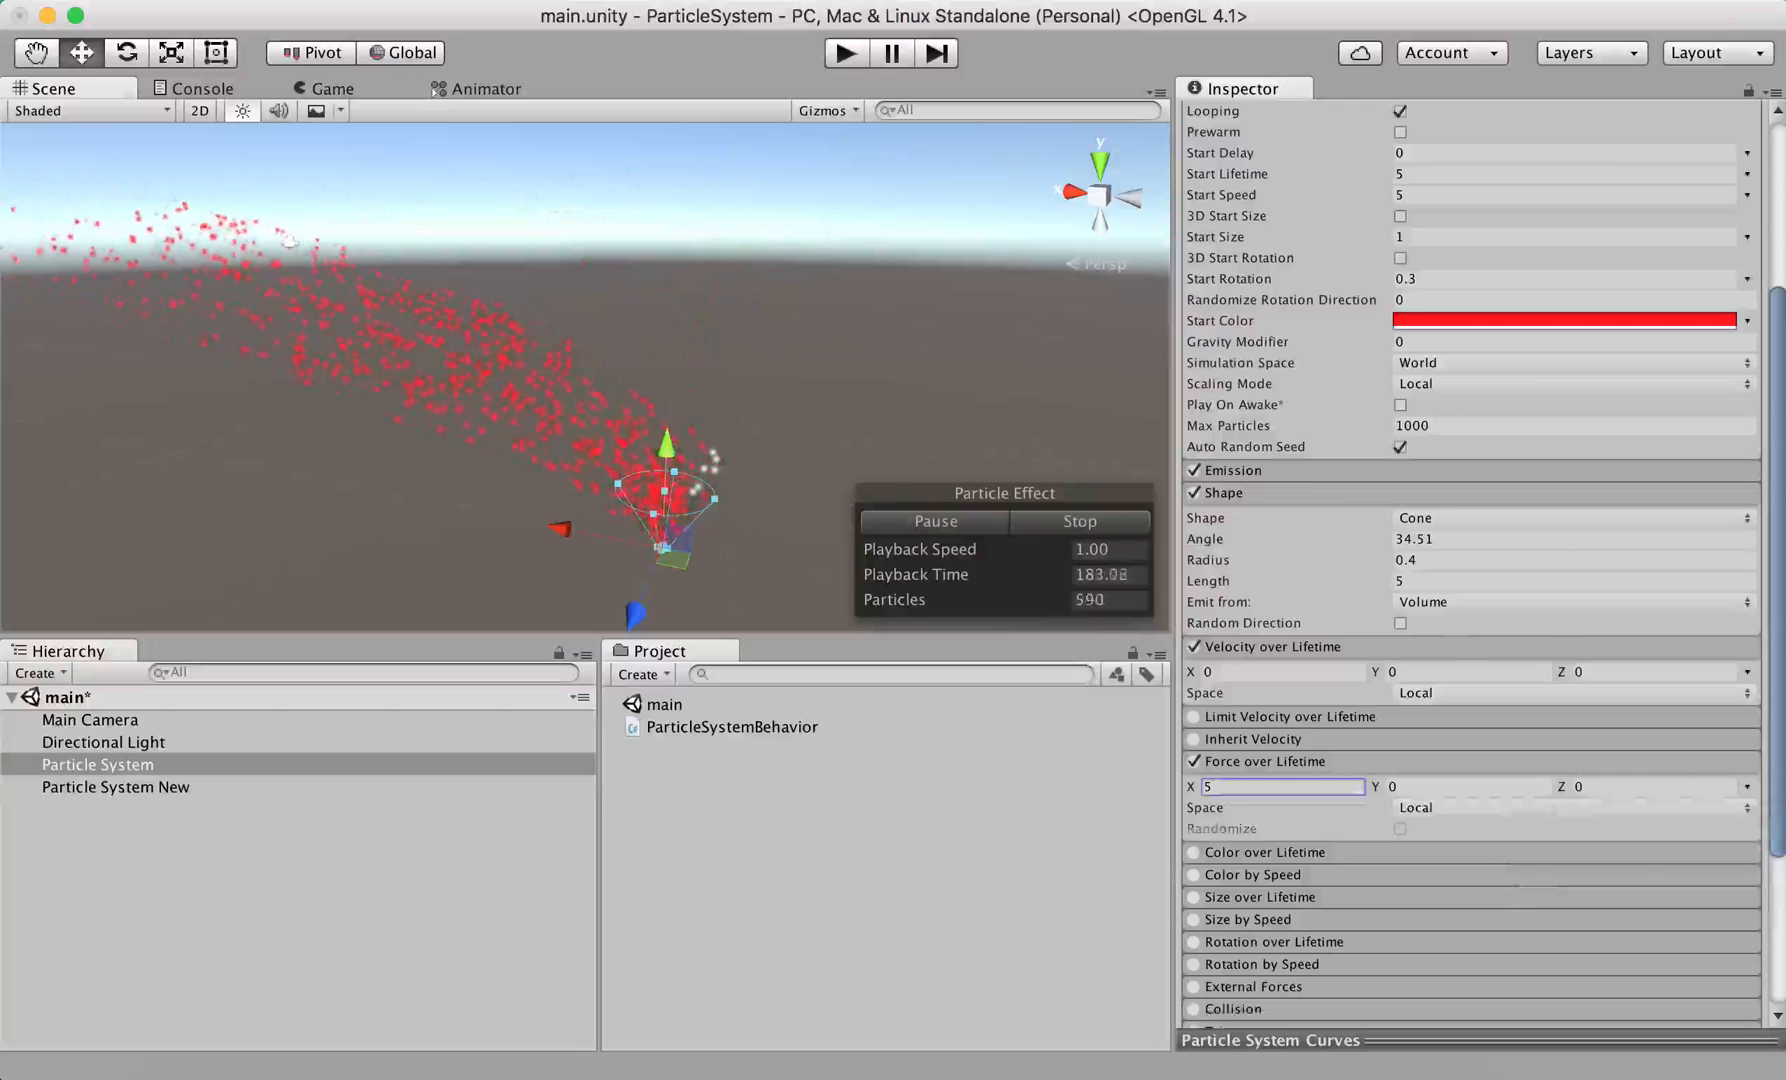
click(1747, 786)
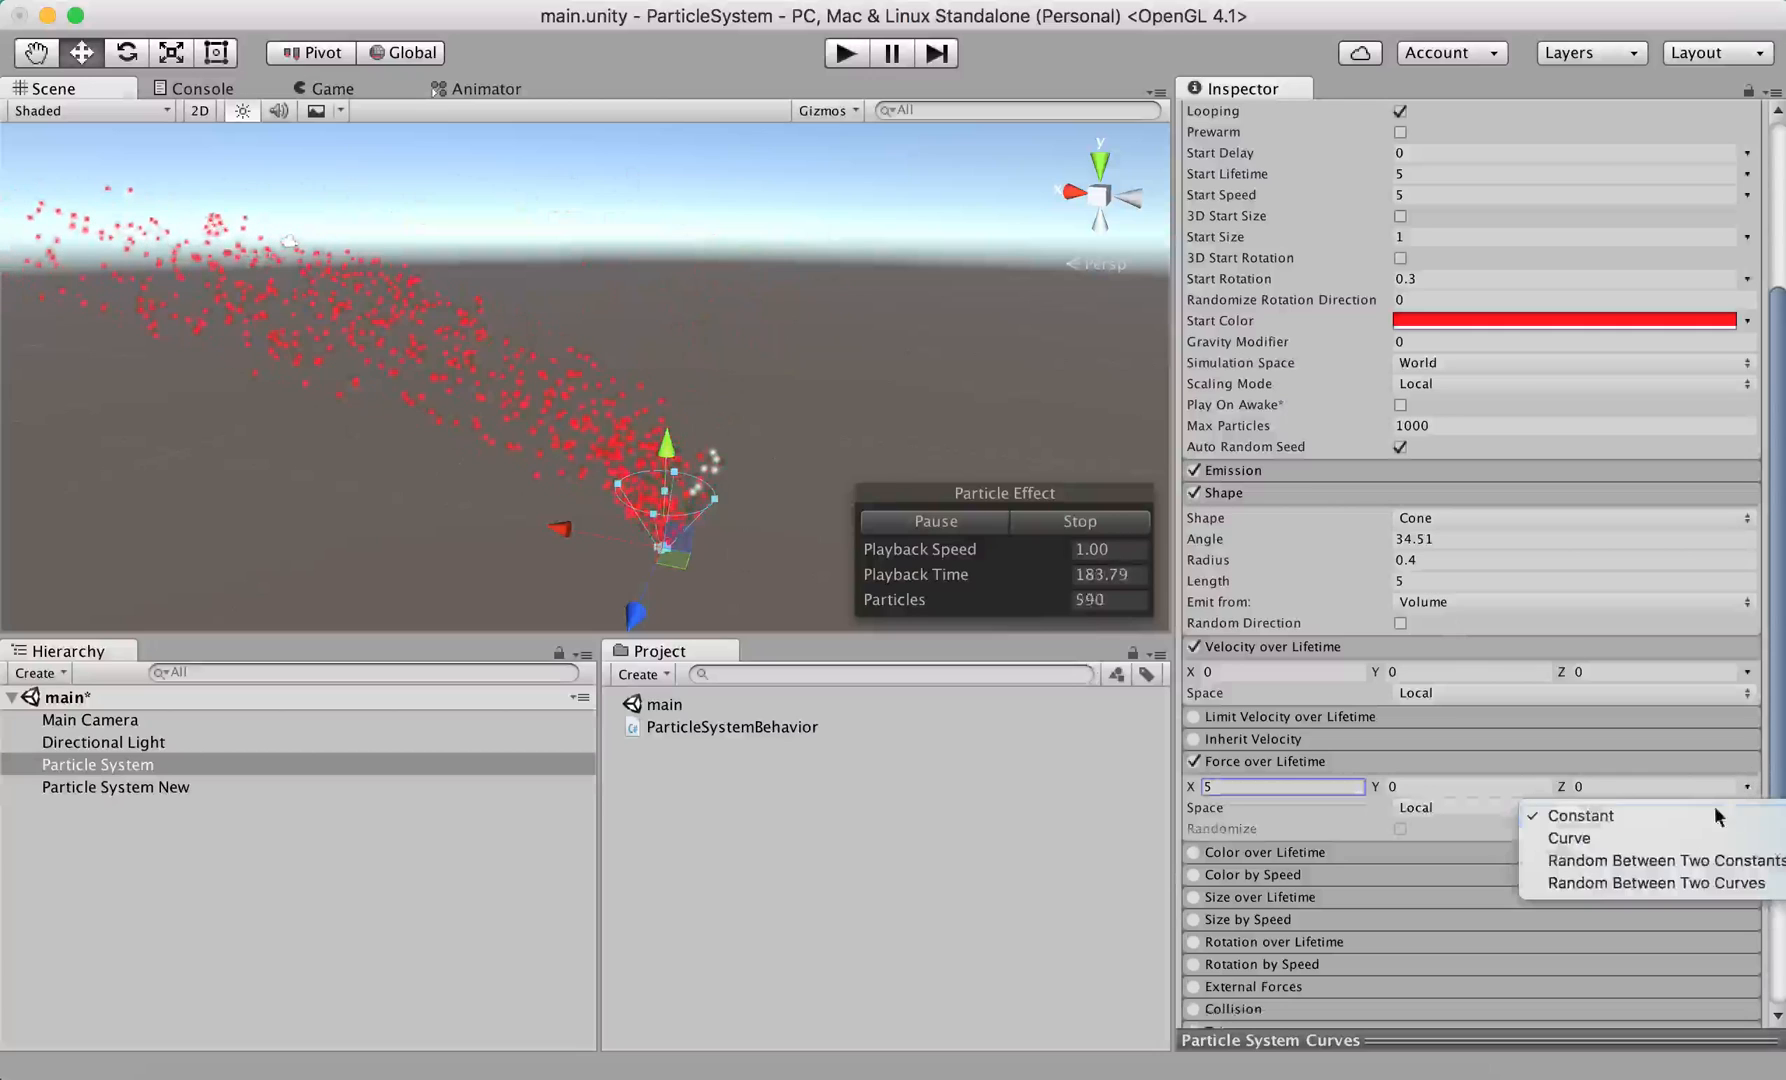
click(1679, 864)
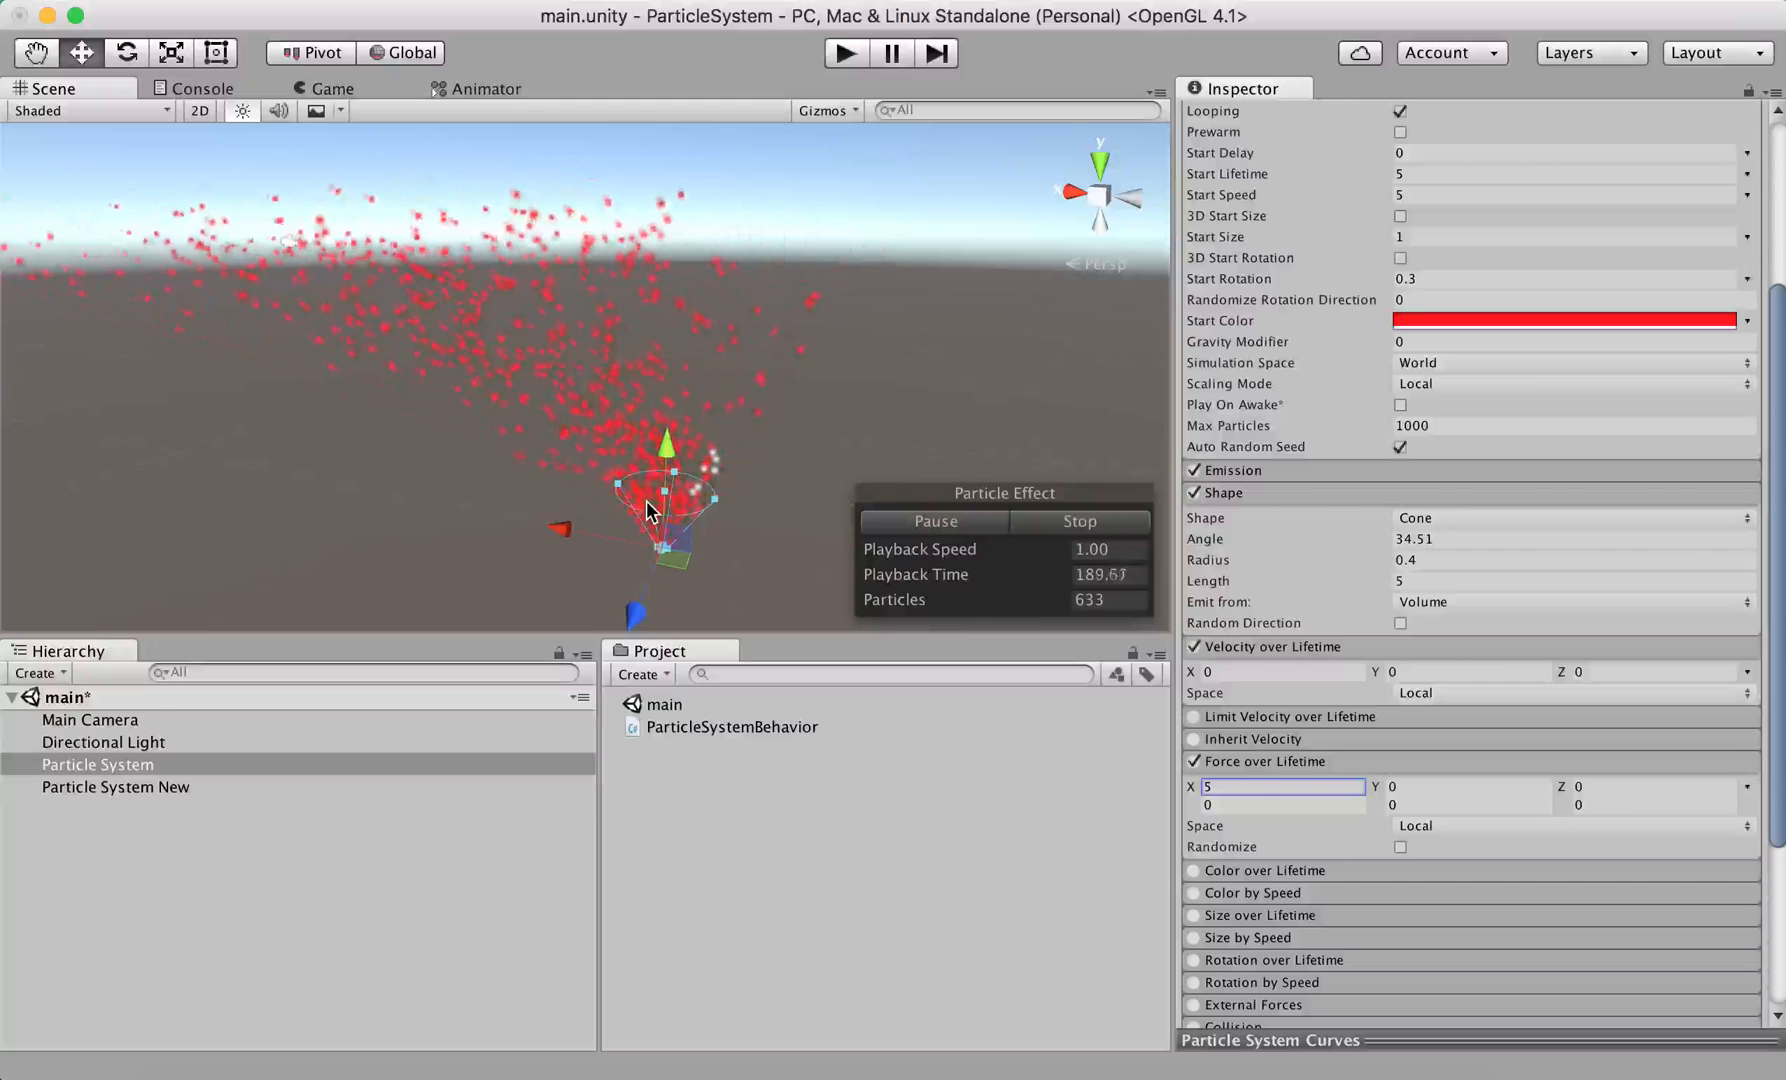
- Try the Randomize option of Force over Lifetime, and turn it off again
click(1400, 847)
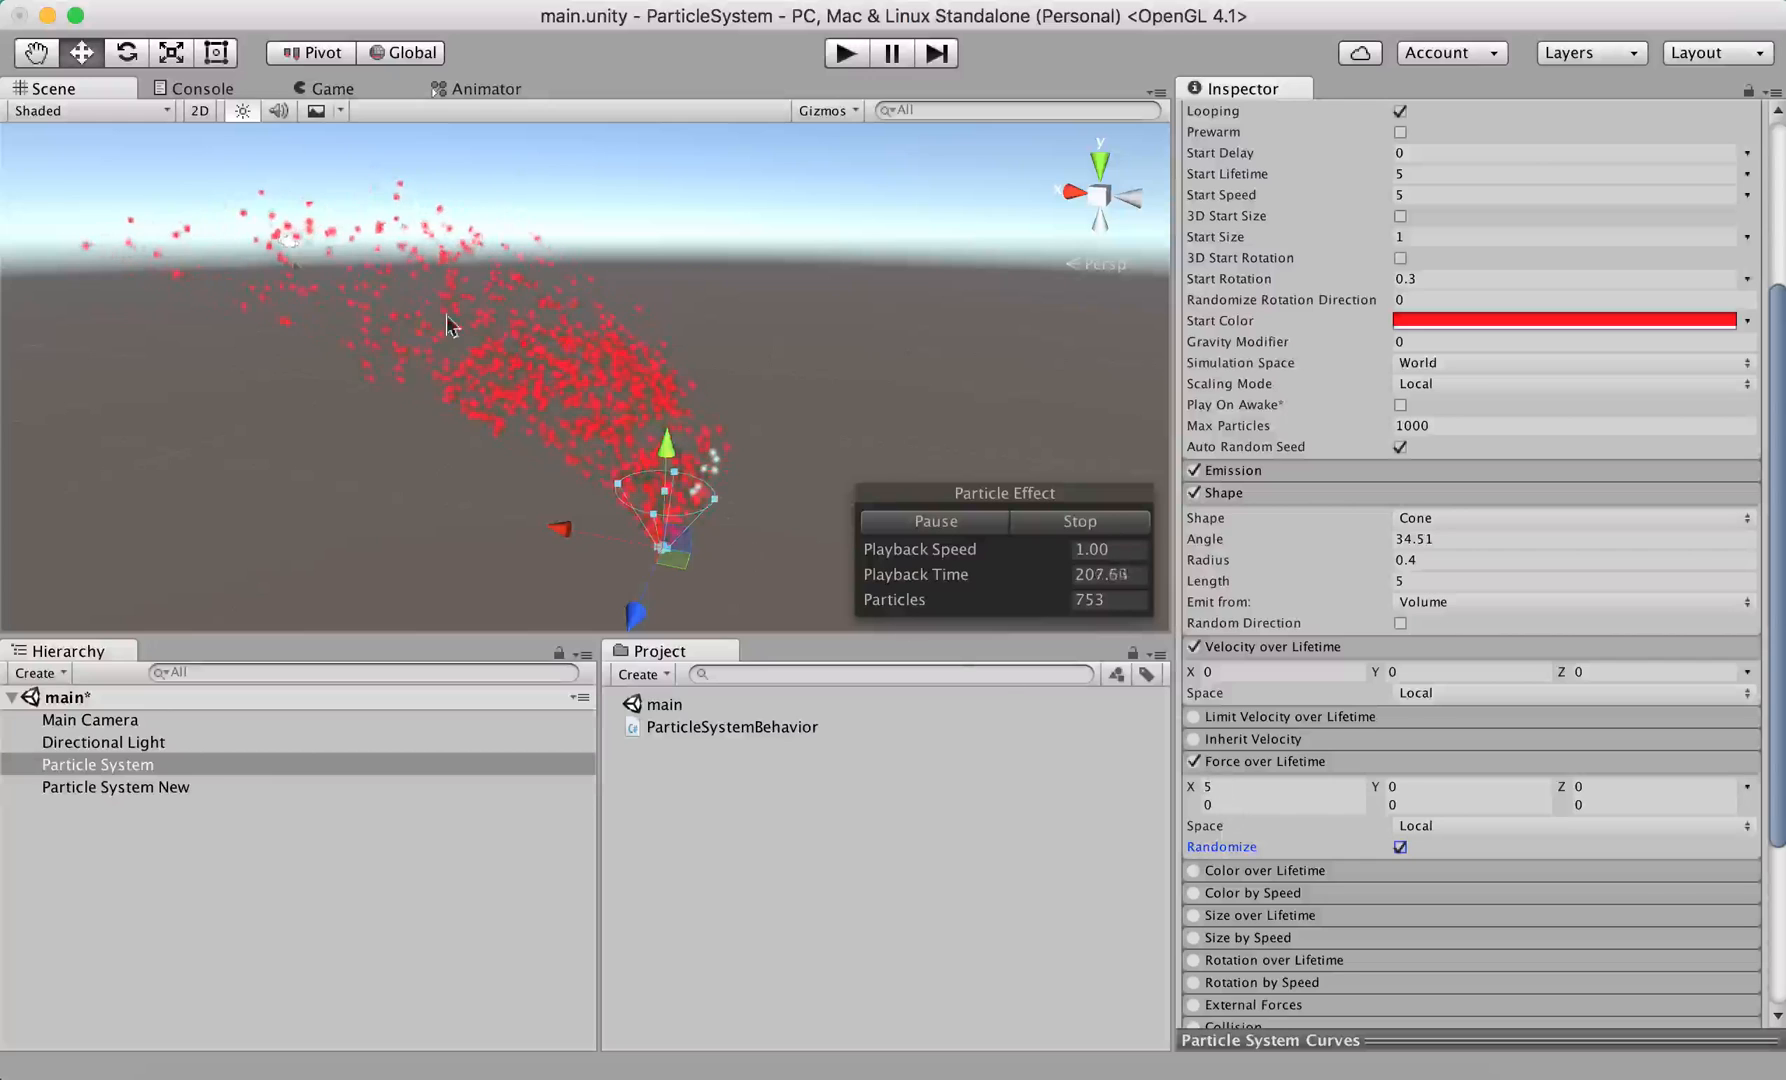
click(1400, 847)
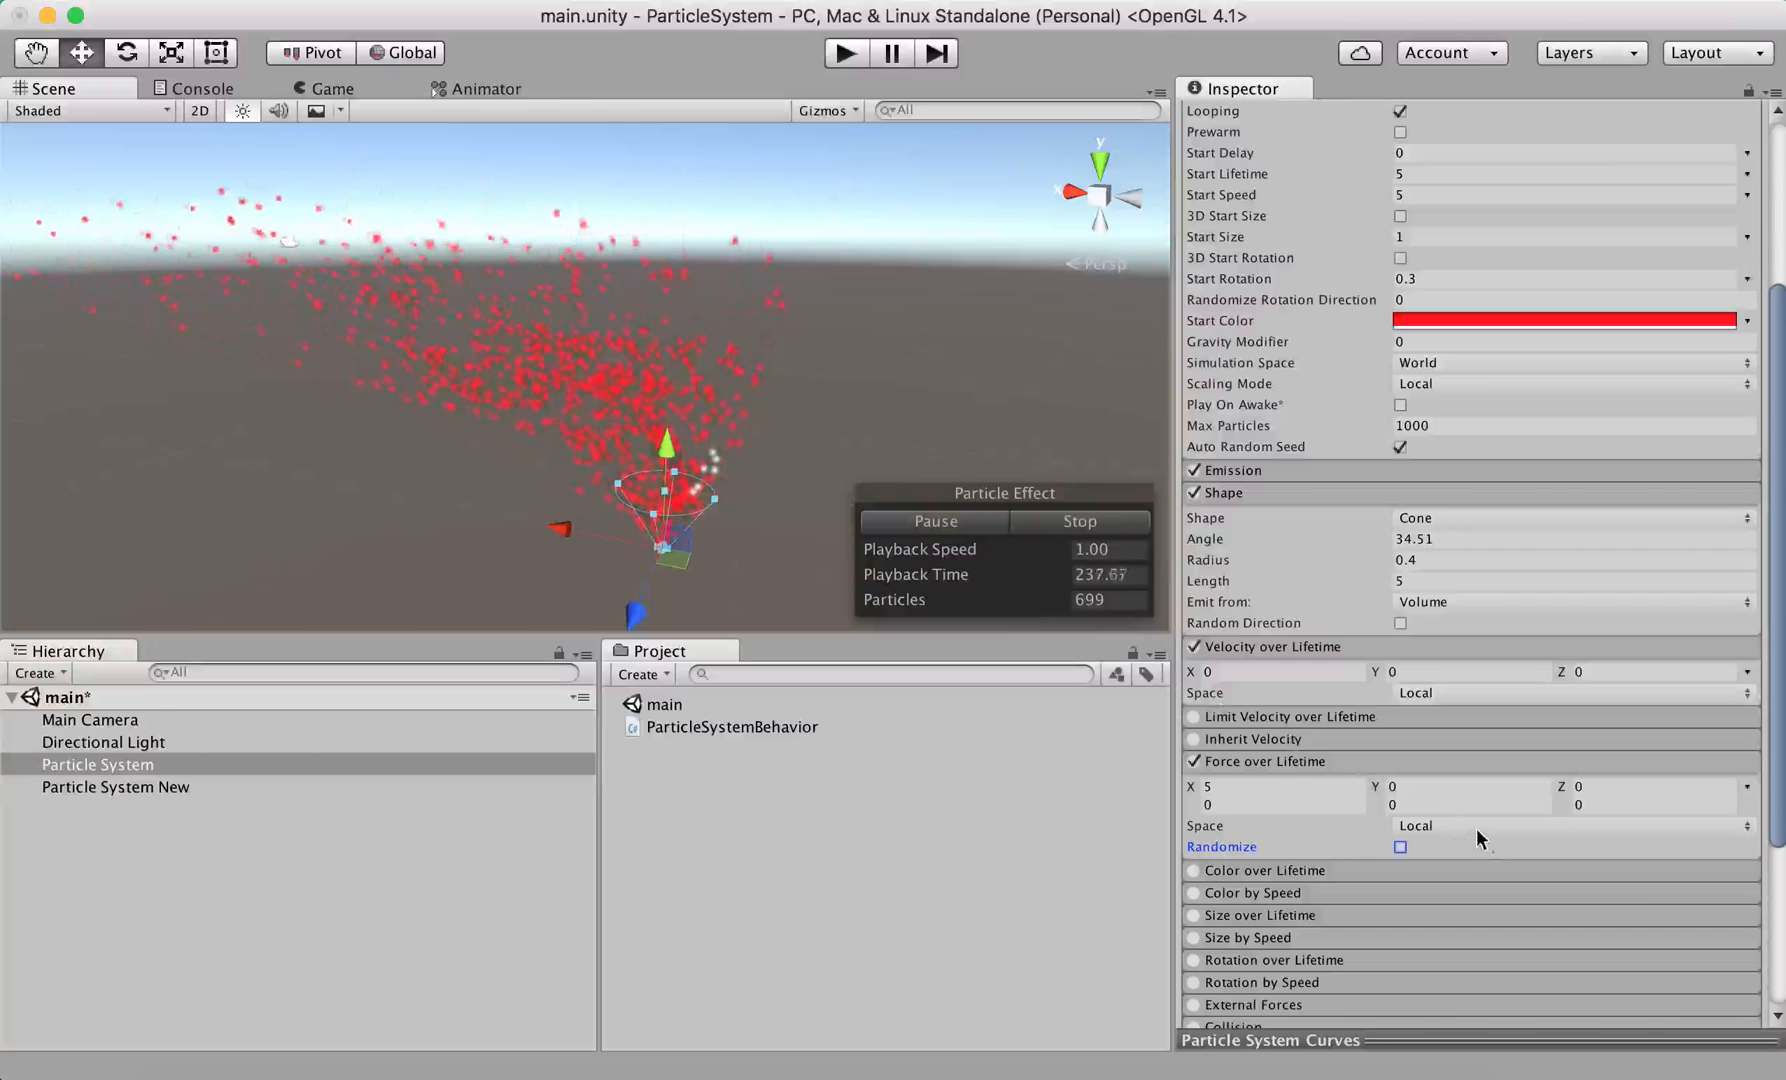
- Expand and enable the Color over Lifetime module, and open its color gradient for editing beside the particle effect
click(1342, 873)
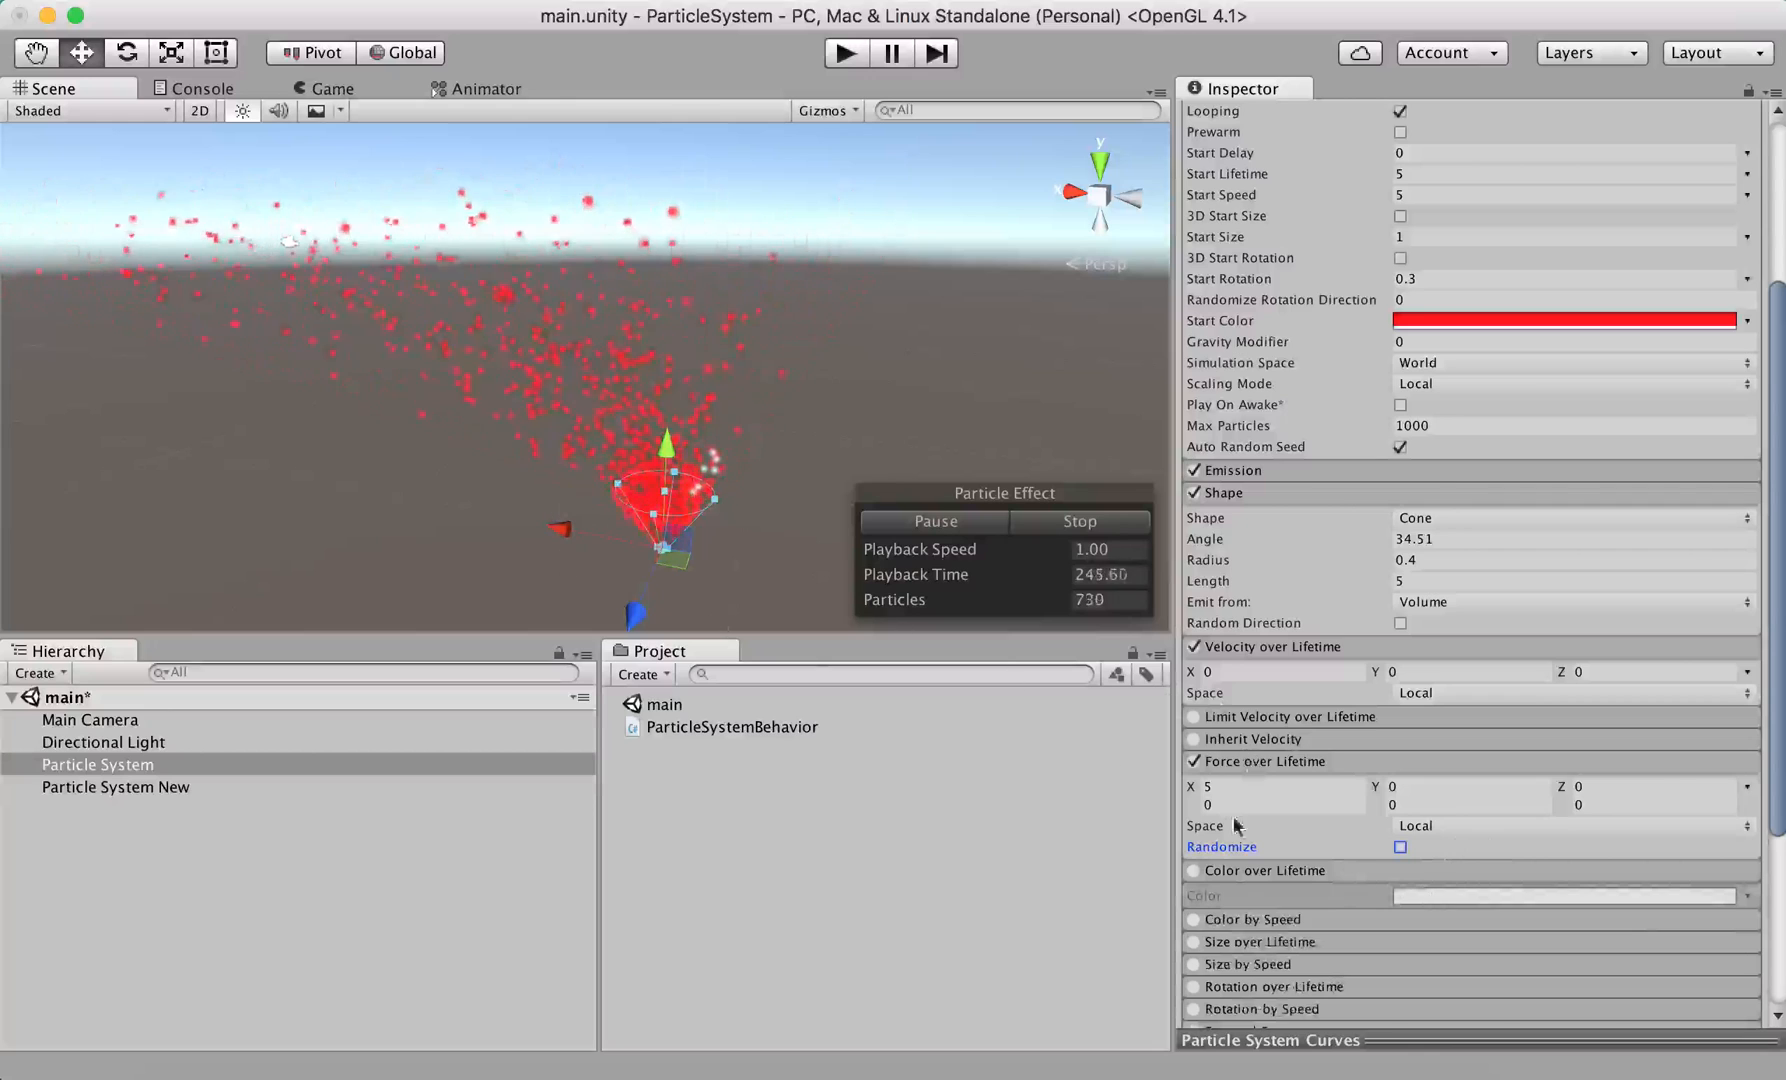
click(1194, 871)
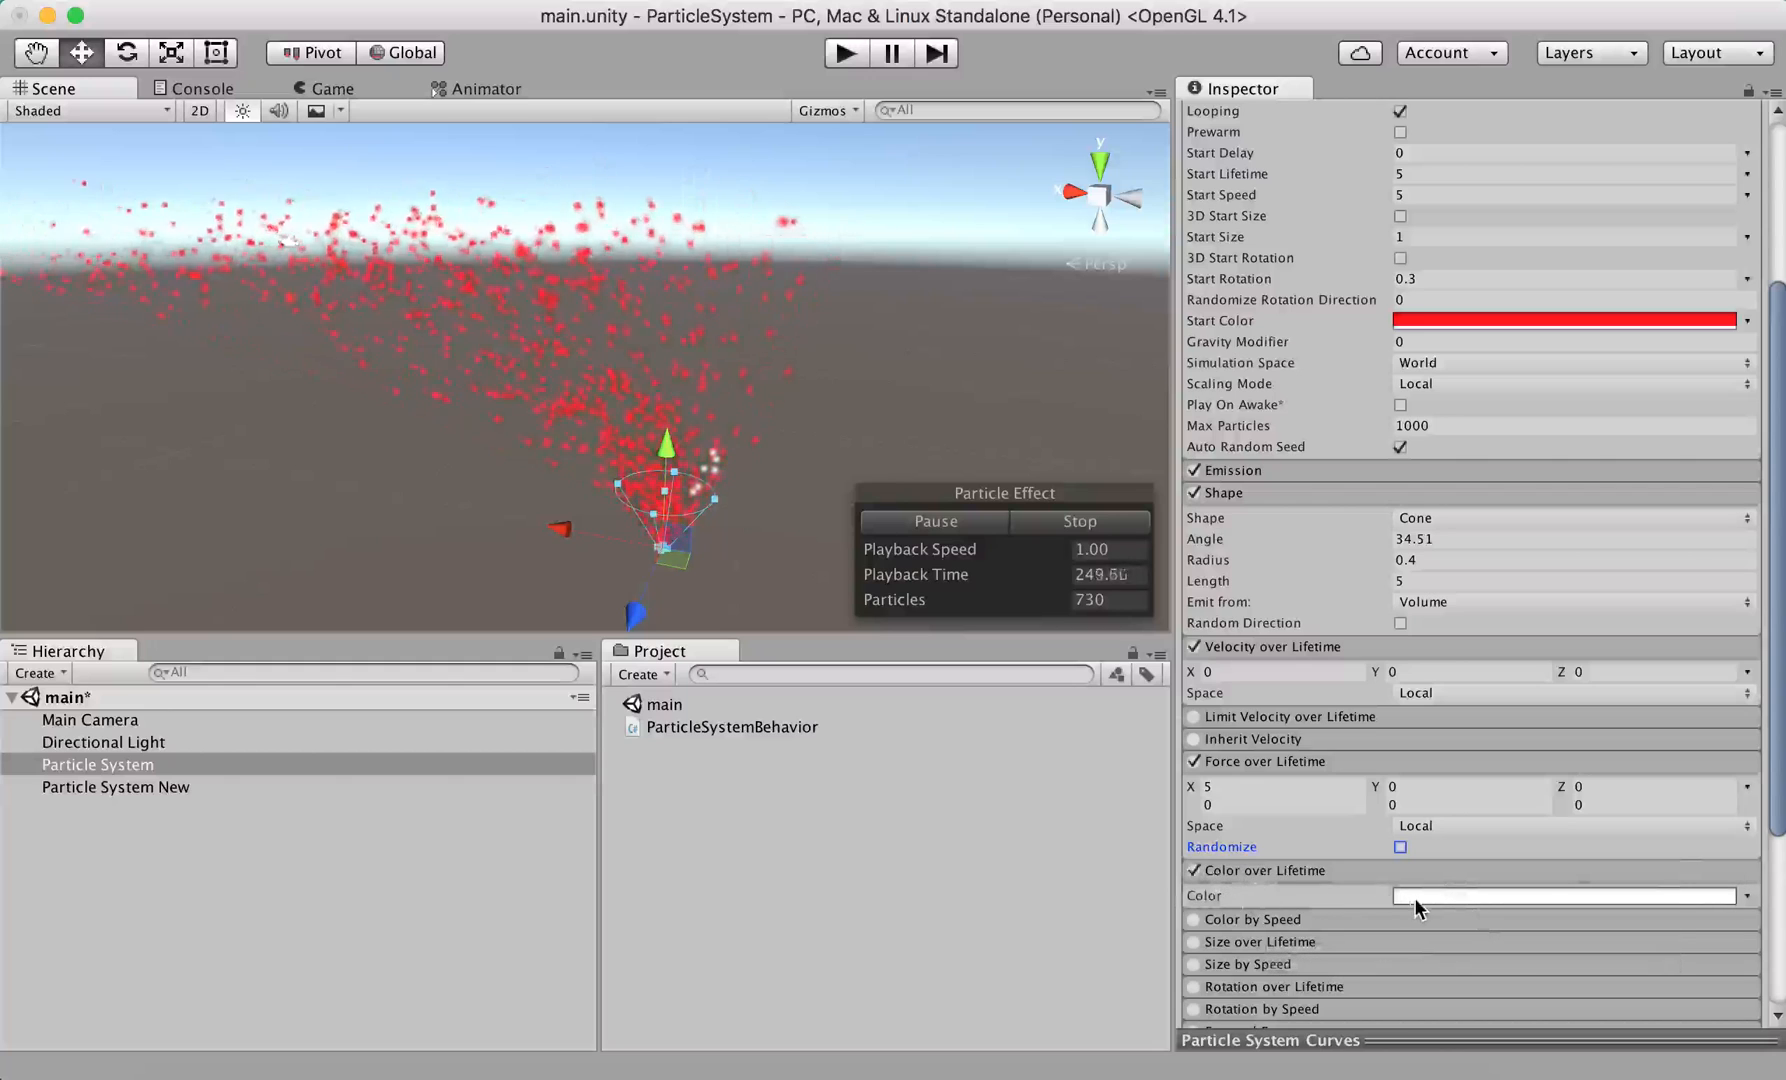
click(1433, 896)
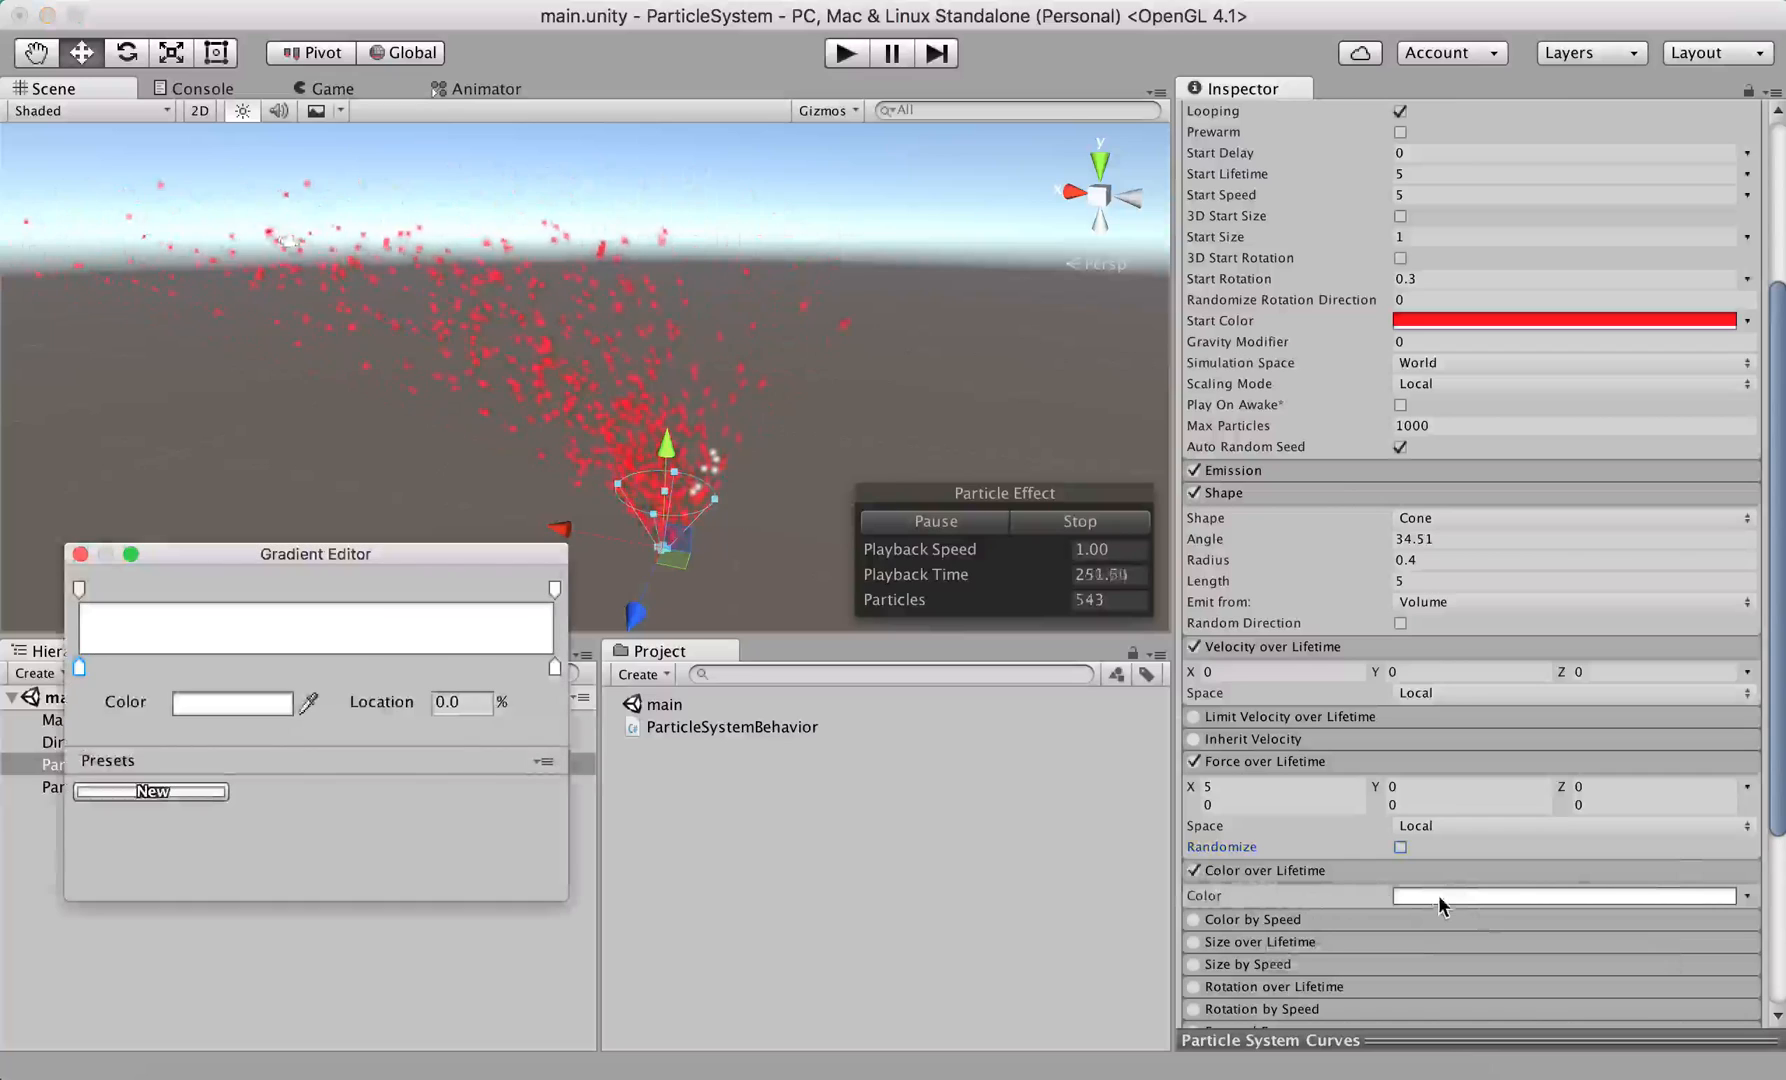
drag(412, 551, 832, 565)
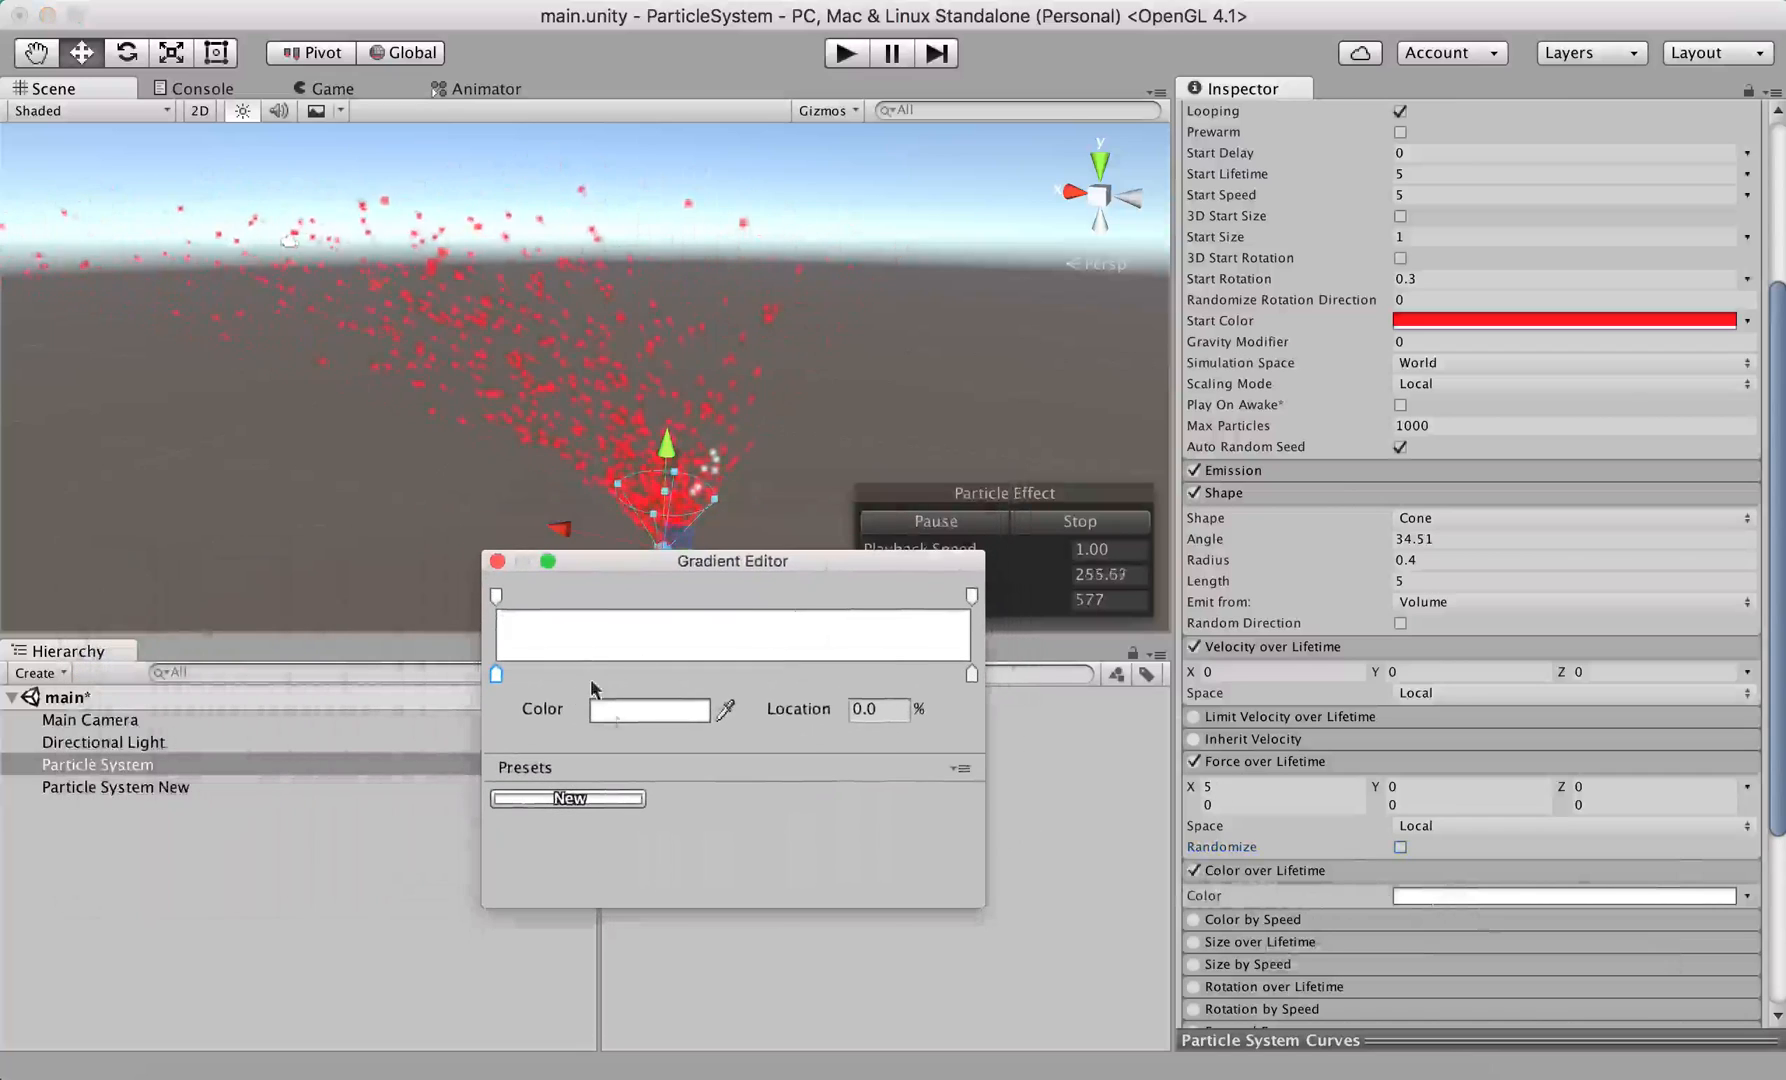
- Examine the alpha keys and color keys at both ends of the Color over Lifetime gradient
click(496, 597)
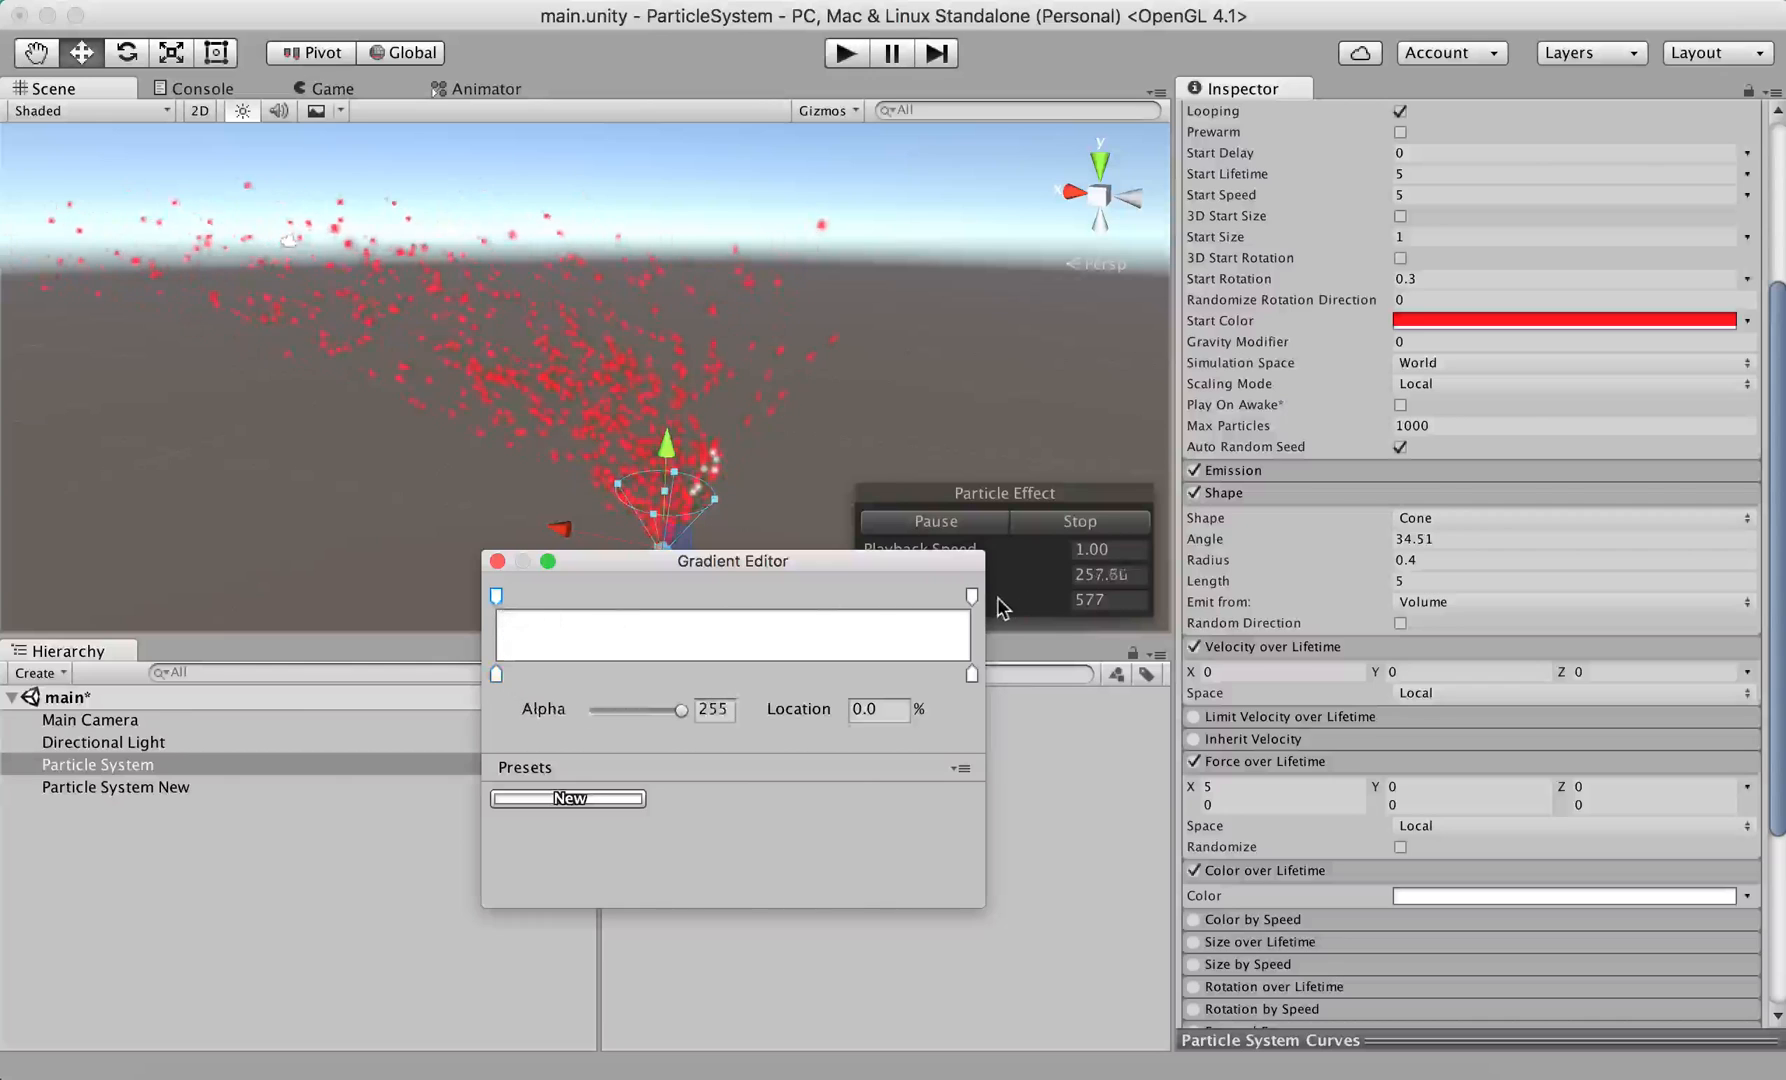
click(496, 598)
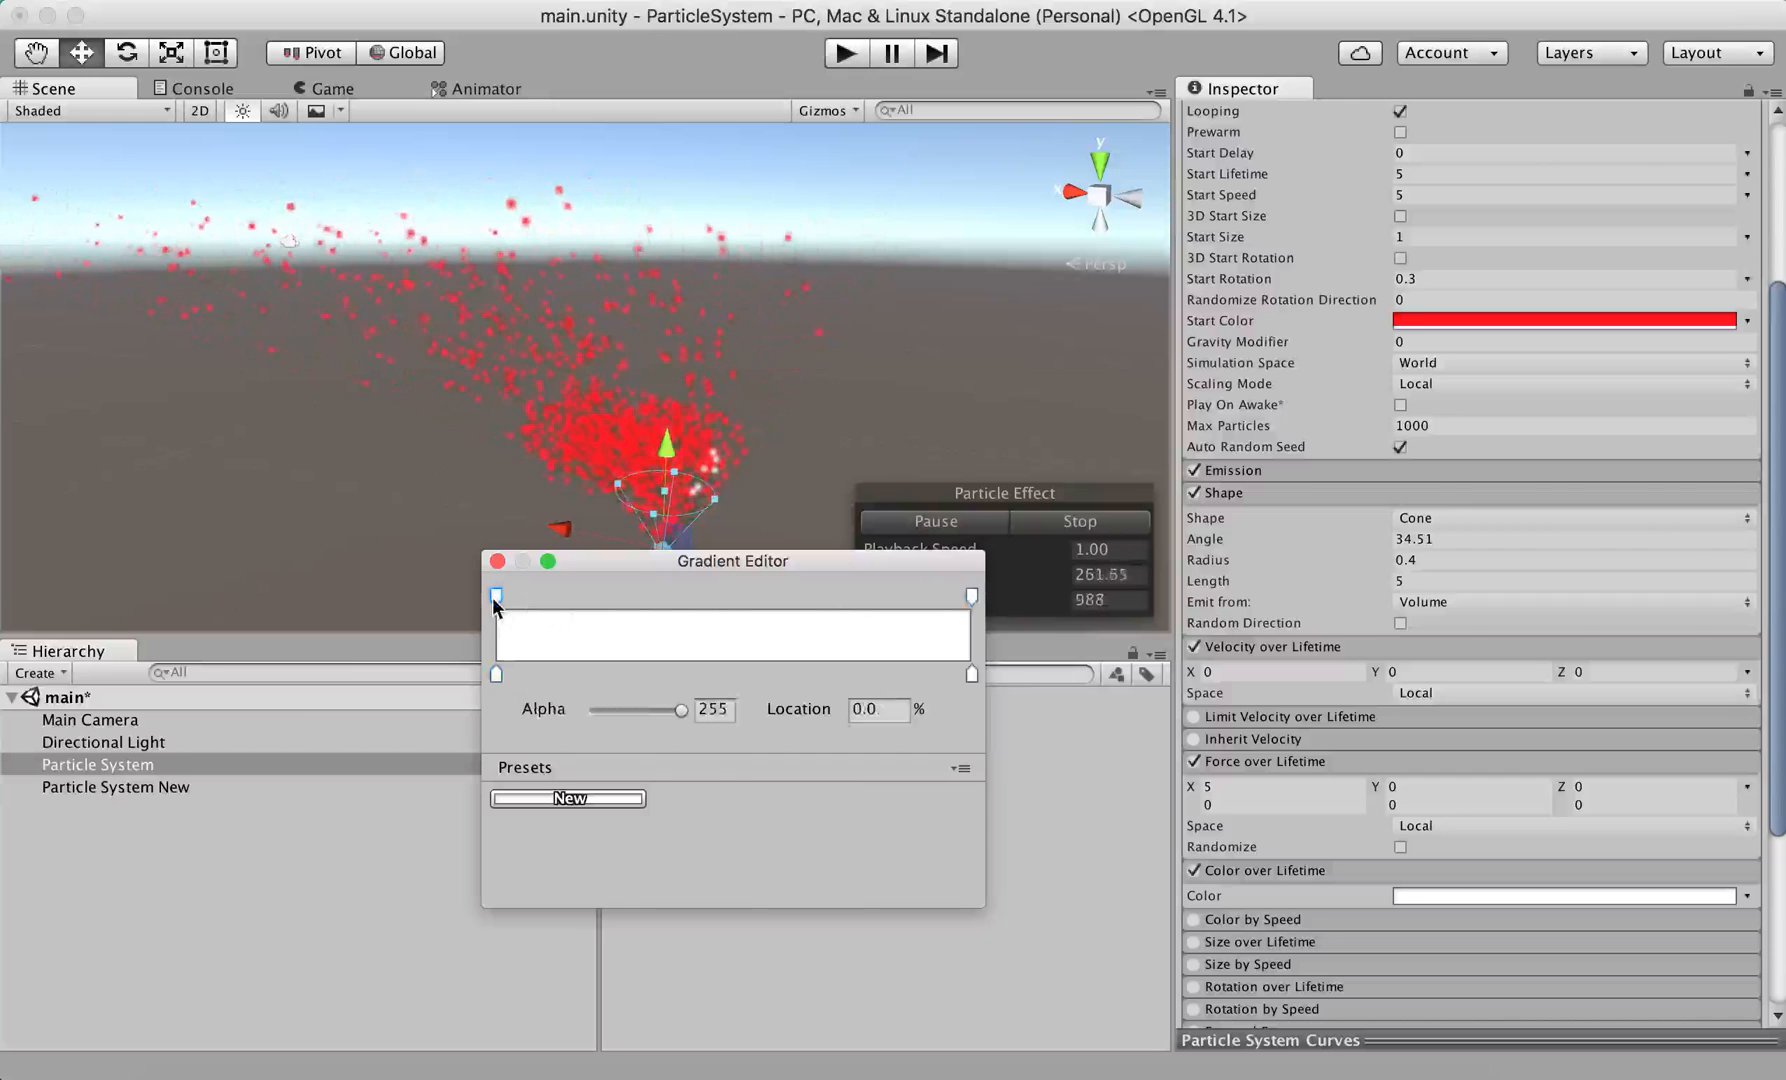
click(971, 597)
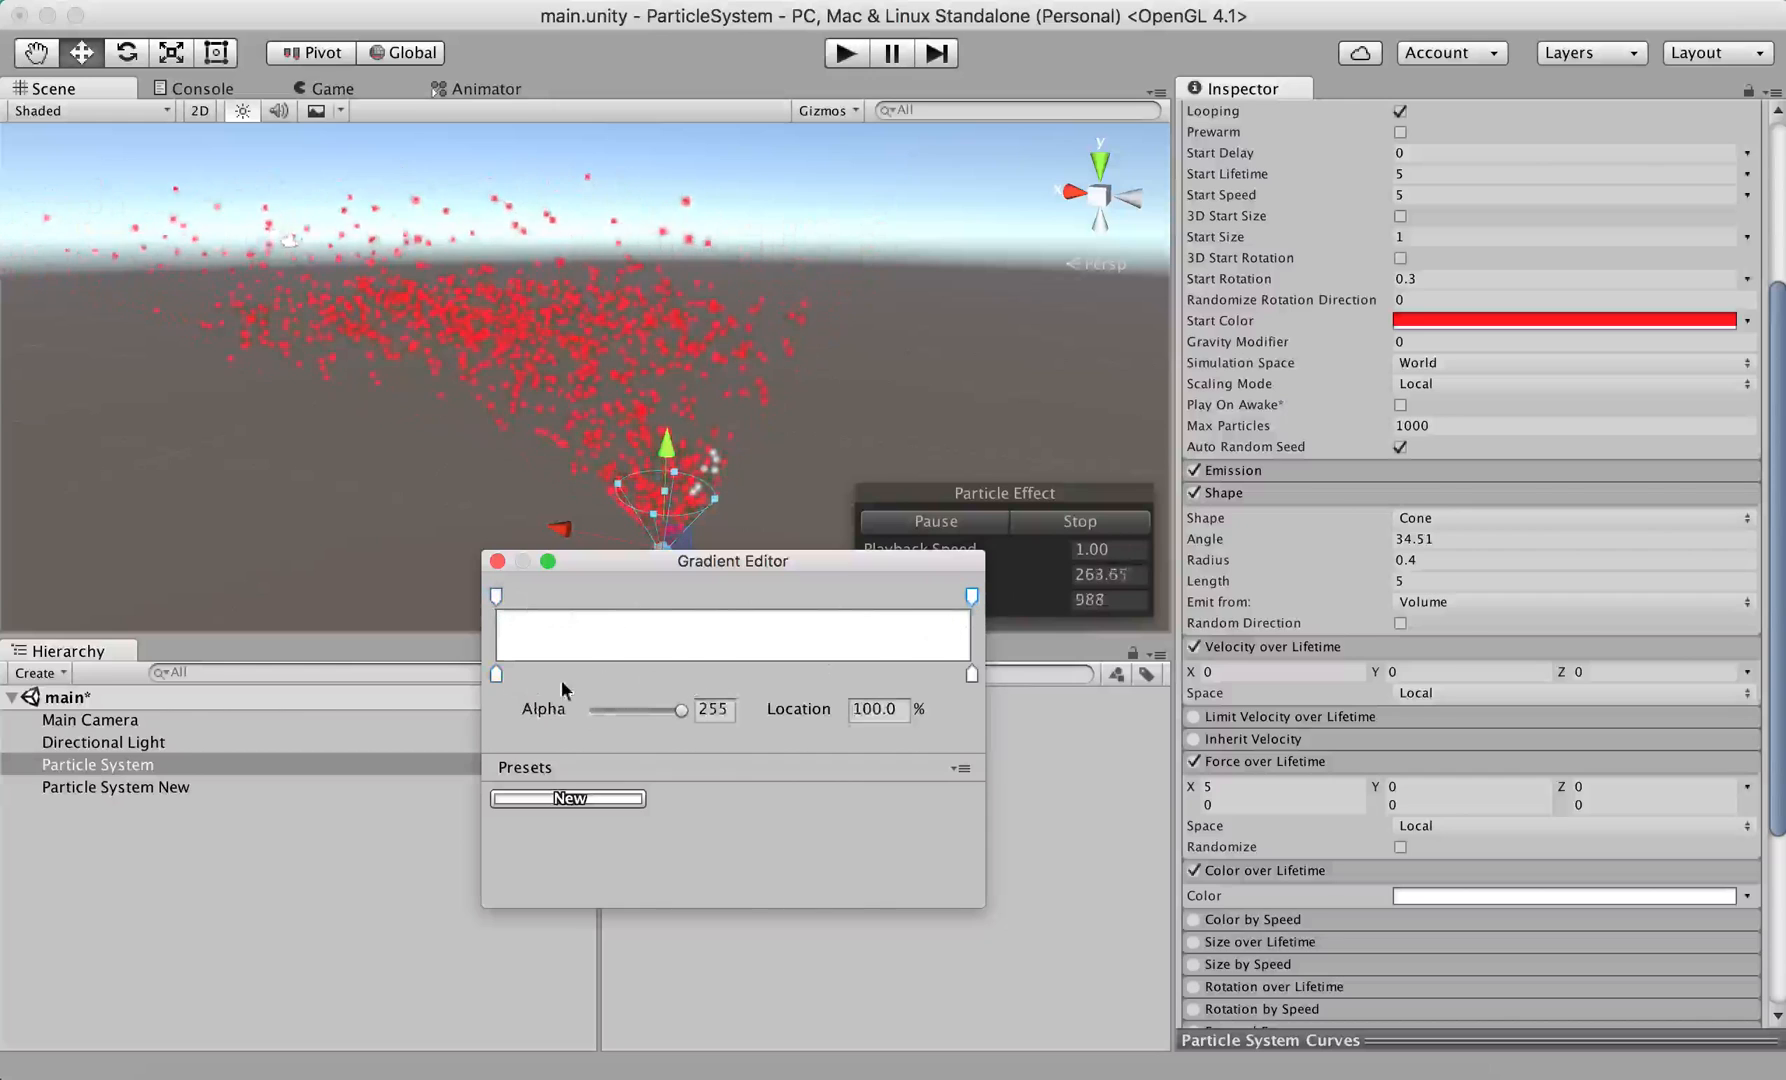
drag(496, 675, 499, 675)
click(971, 675)
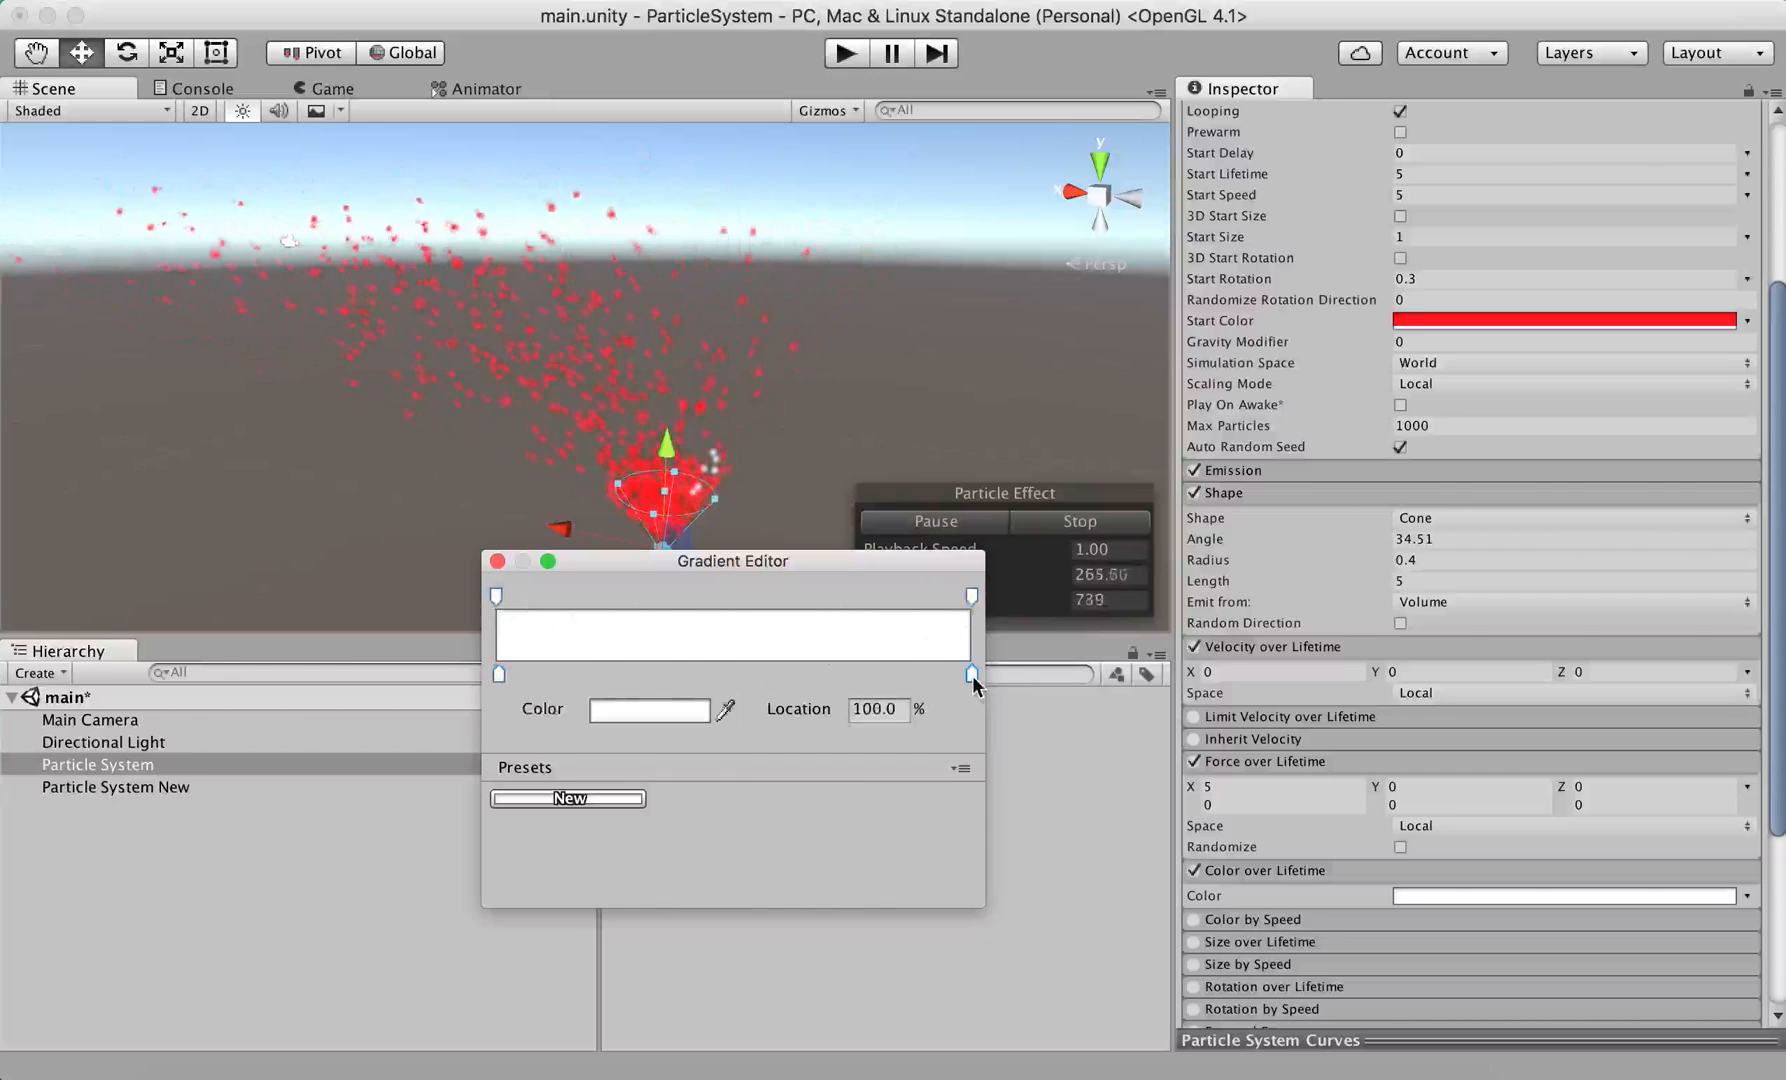
click(497, 598)
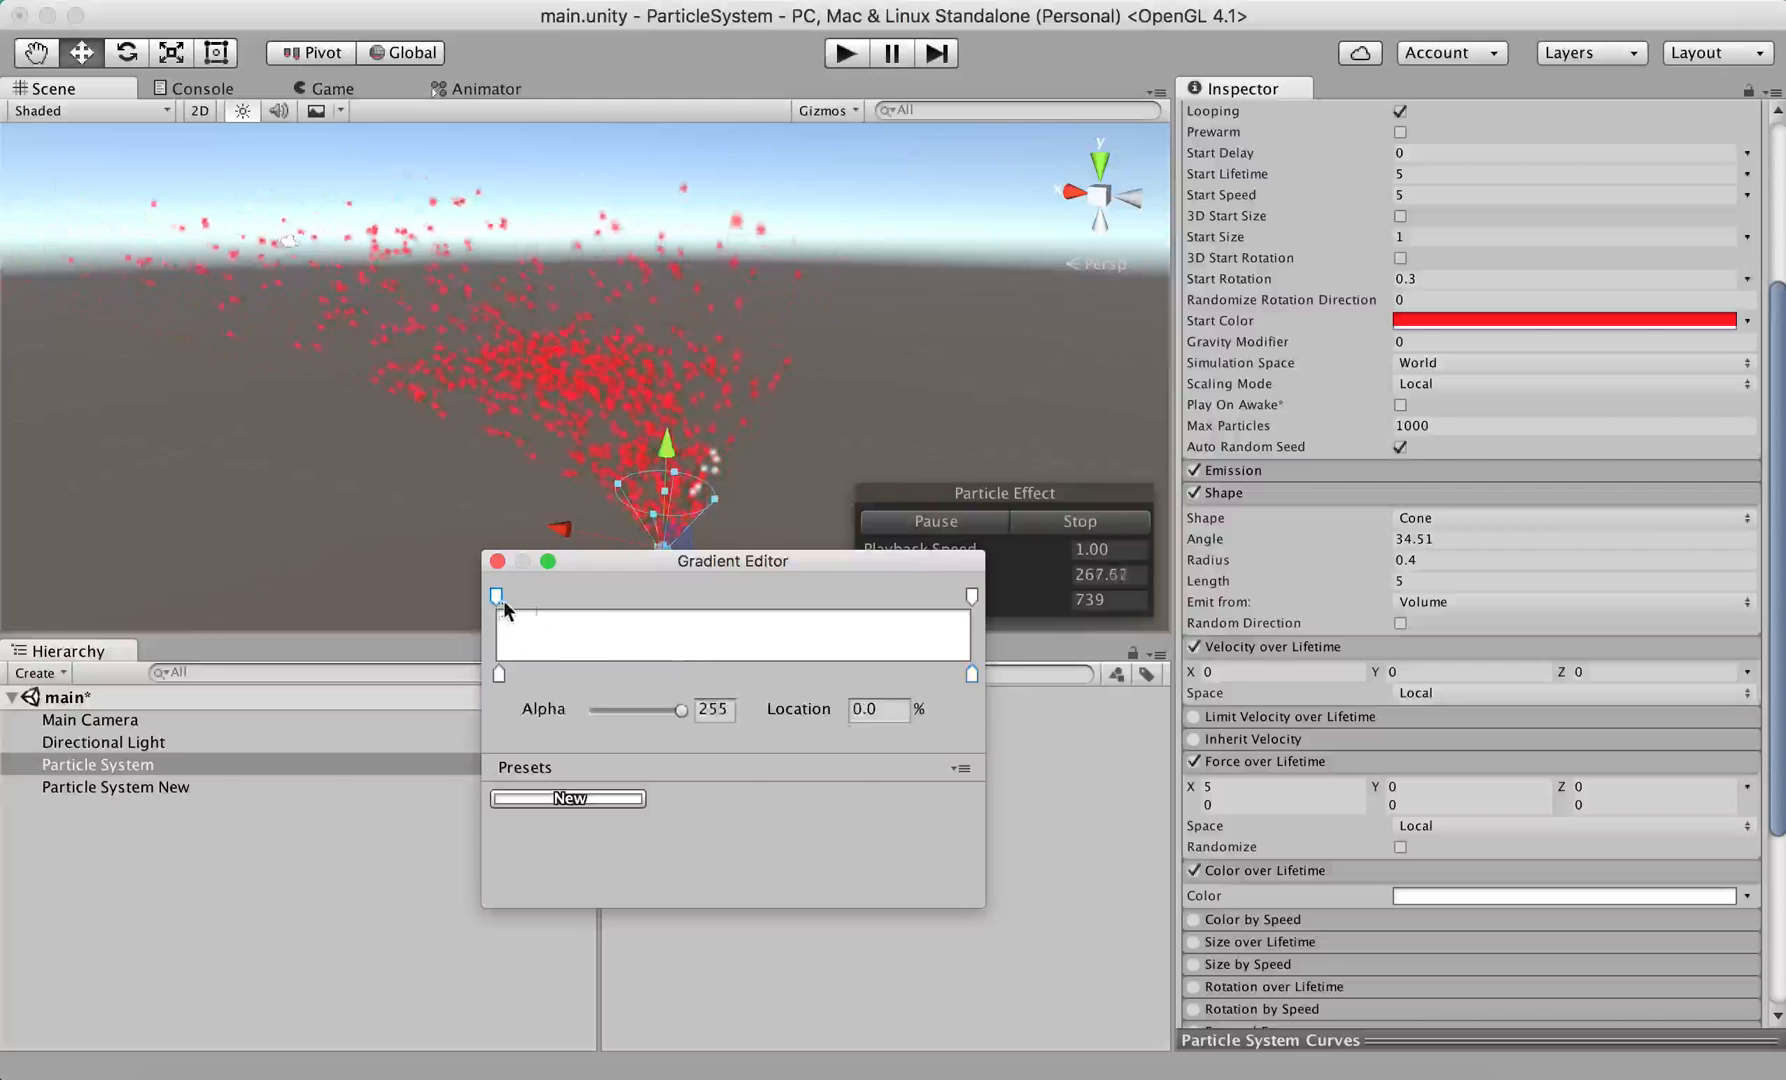
click(499, 675)
click(971, 675)
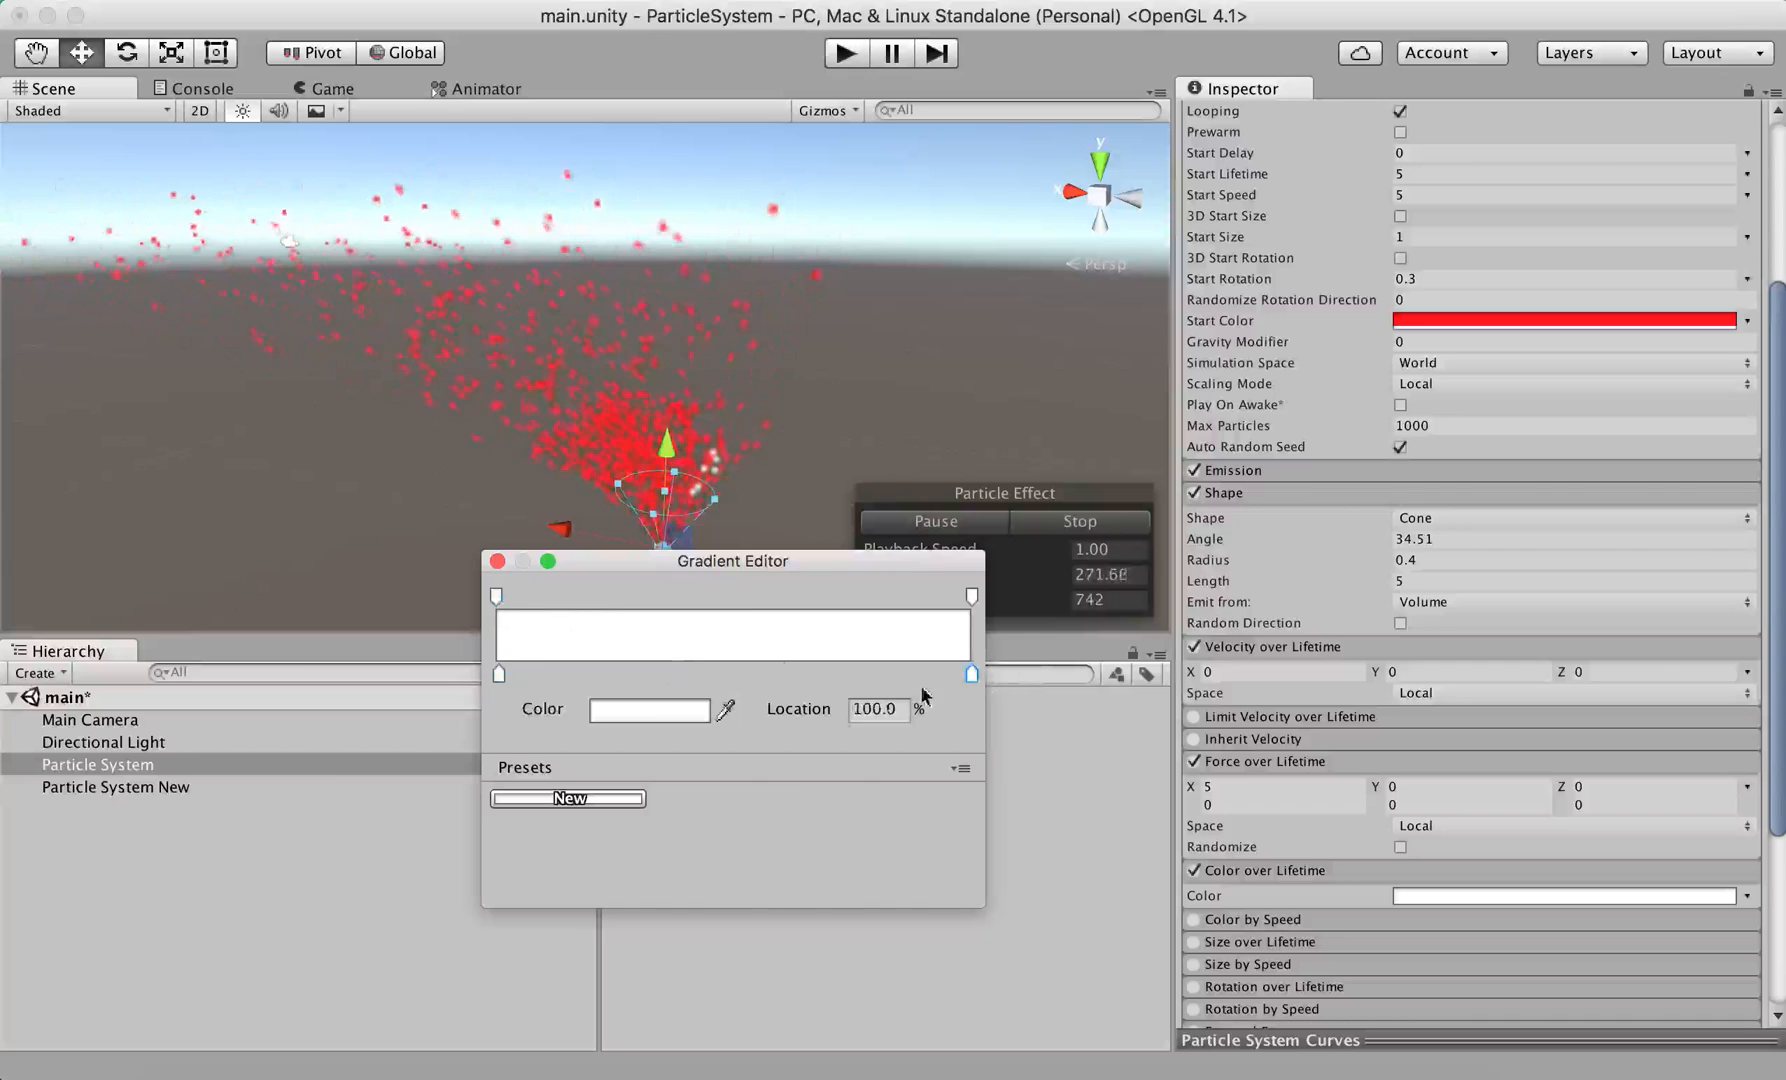
click(499, 675)
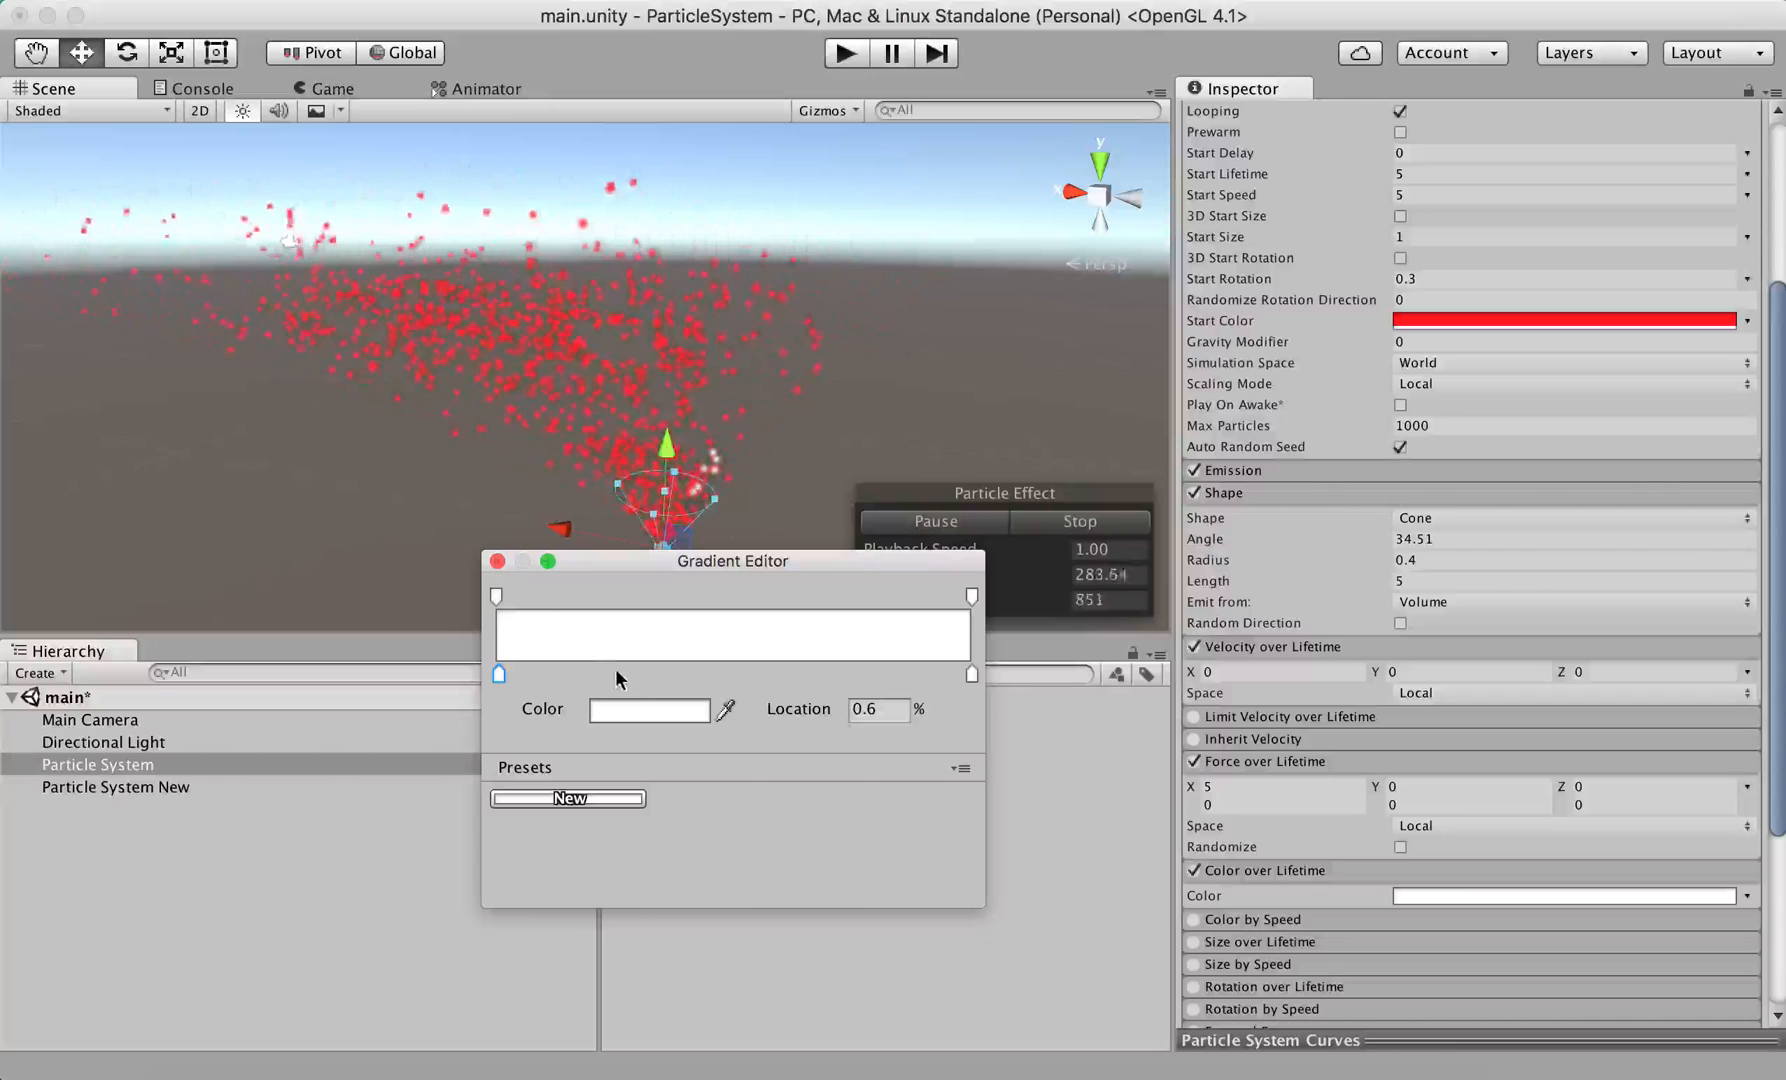
- Set the gradient's end color key at 100% to a dark brown, about hex 341400
click(969, 673)
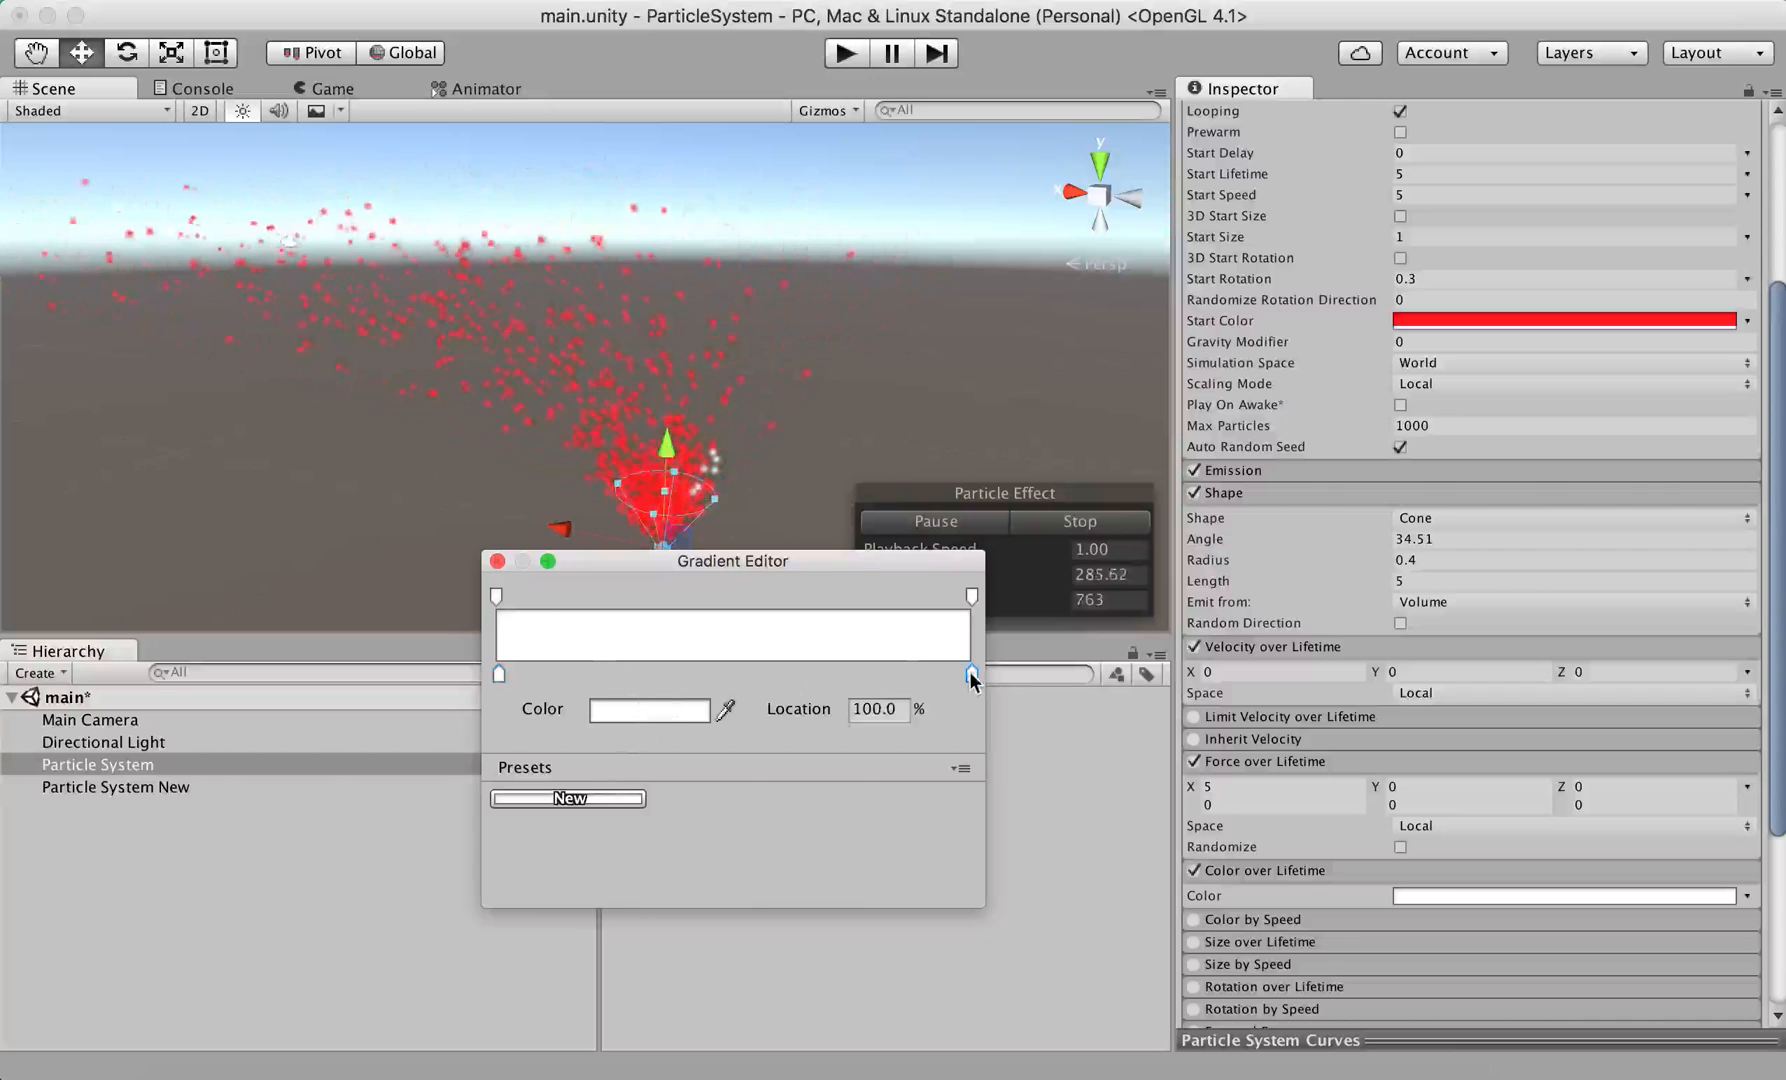
click(686, 709)
drag(1012, 362, 1010, 292)
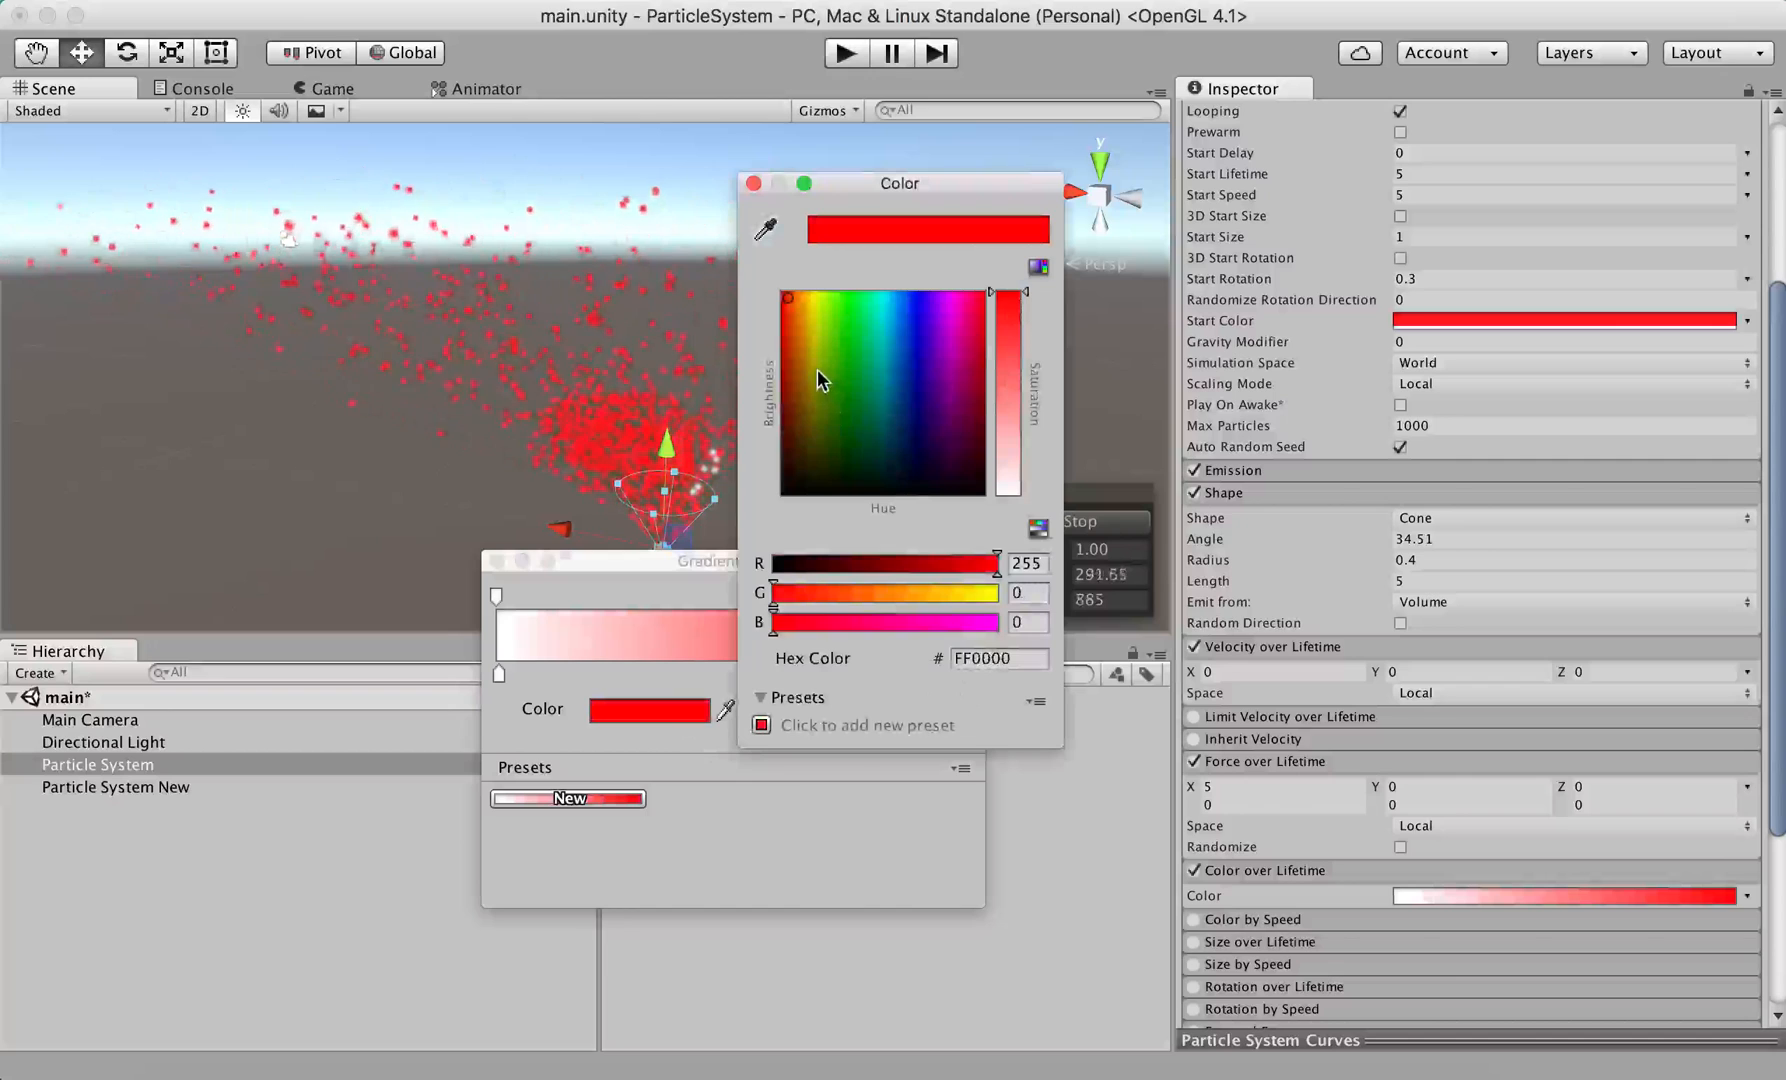
drag(804, 440, 800, 462)
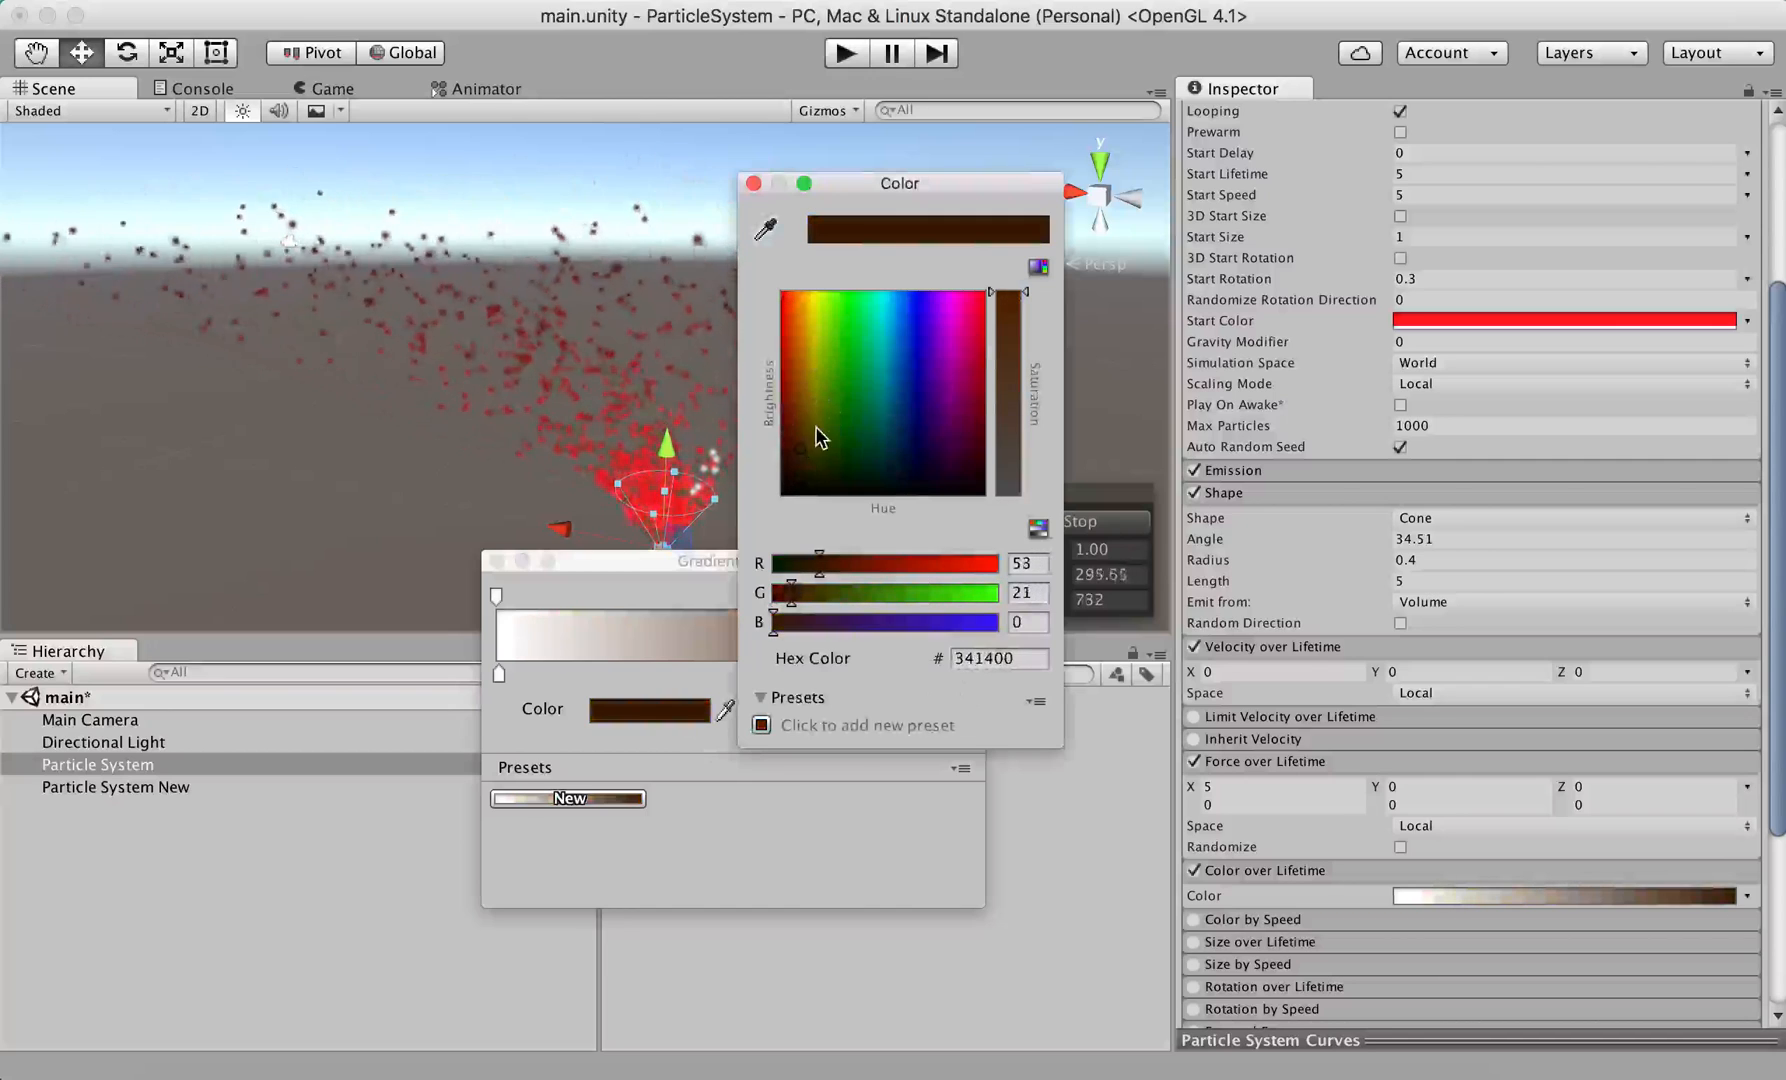
click(753, 184)
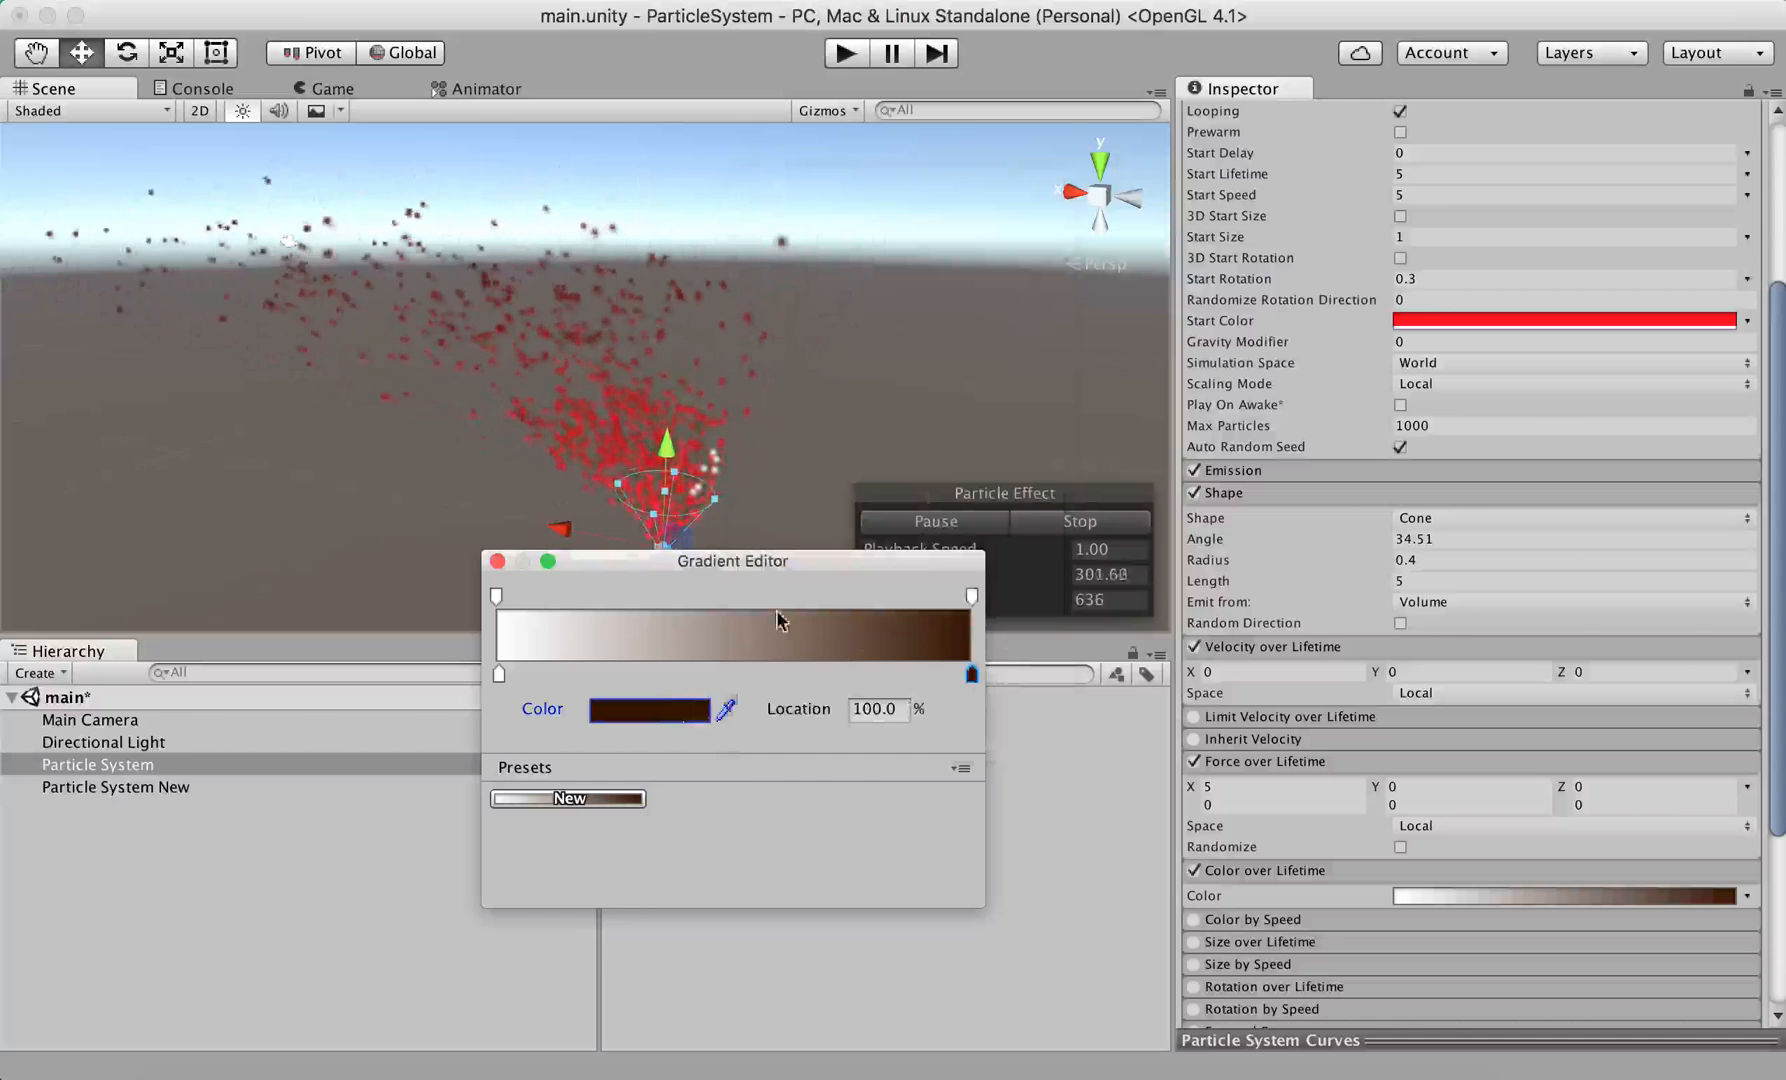
- Move the gradient's start color key to exactly 0% and set its color to black
click(500, 675)
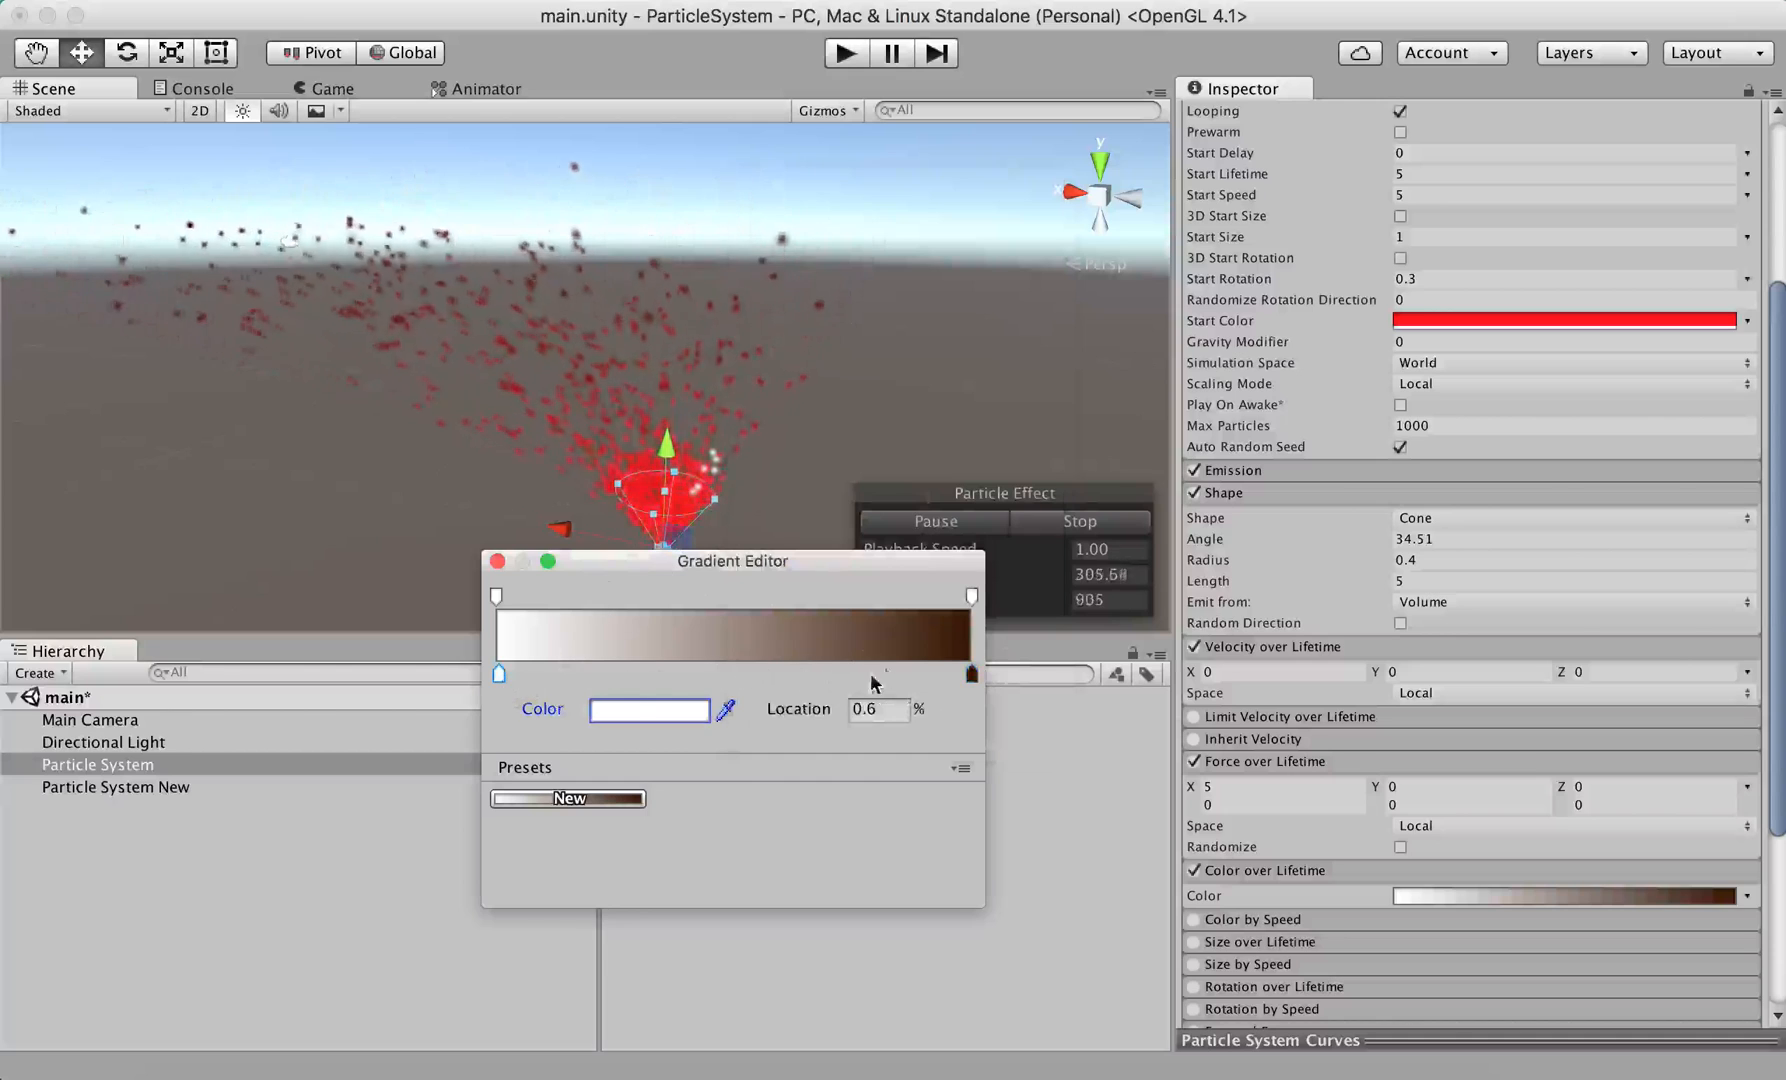
drag(501, 675, 495, 675)
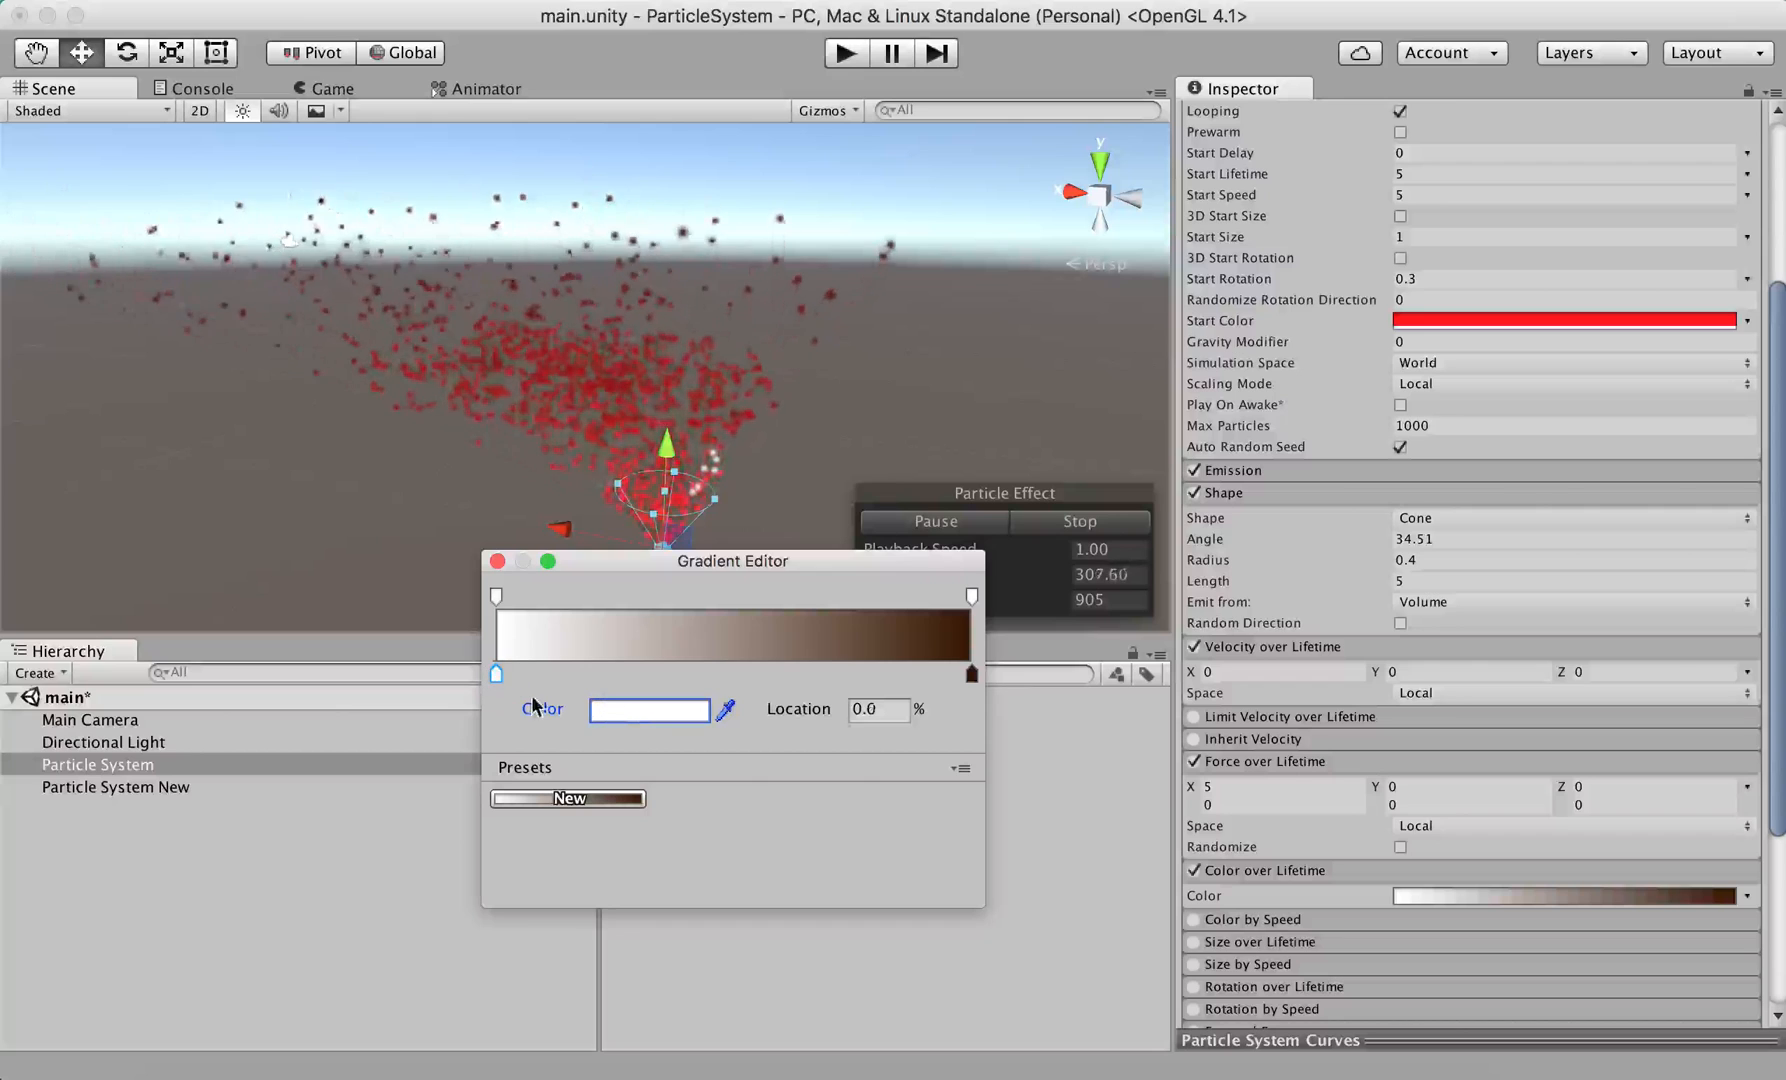
click(700, 710)
drag(811, 476, 803, 490)
click(755, 183)
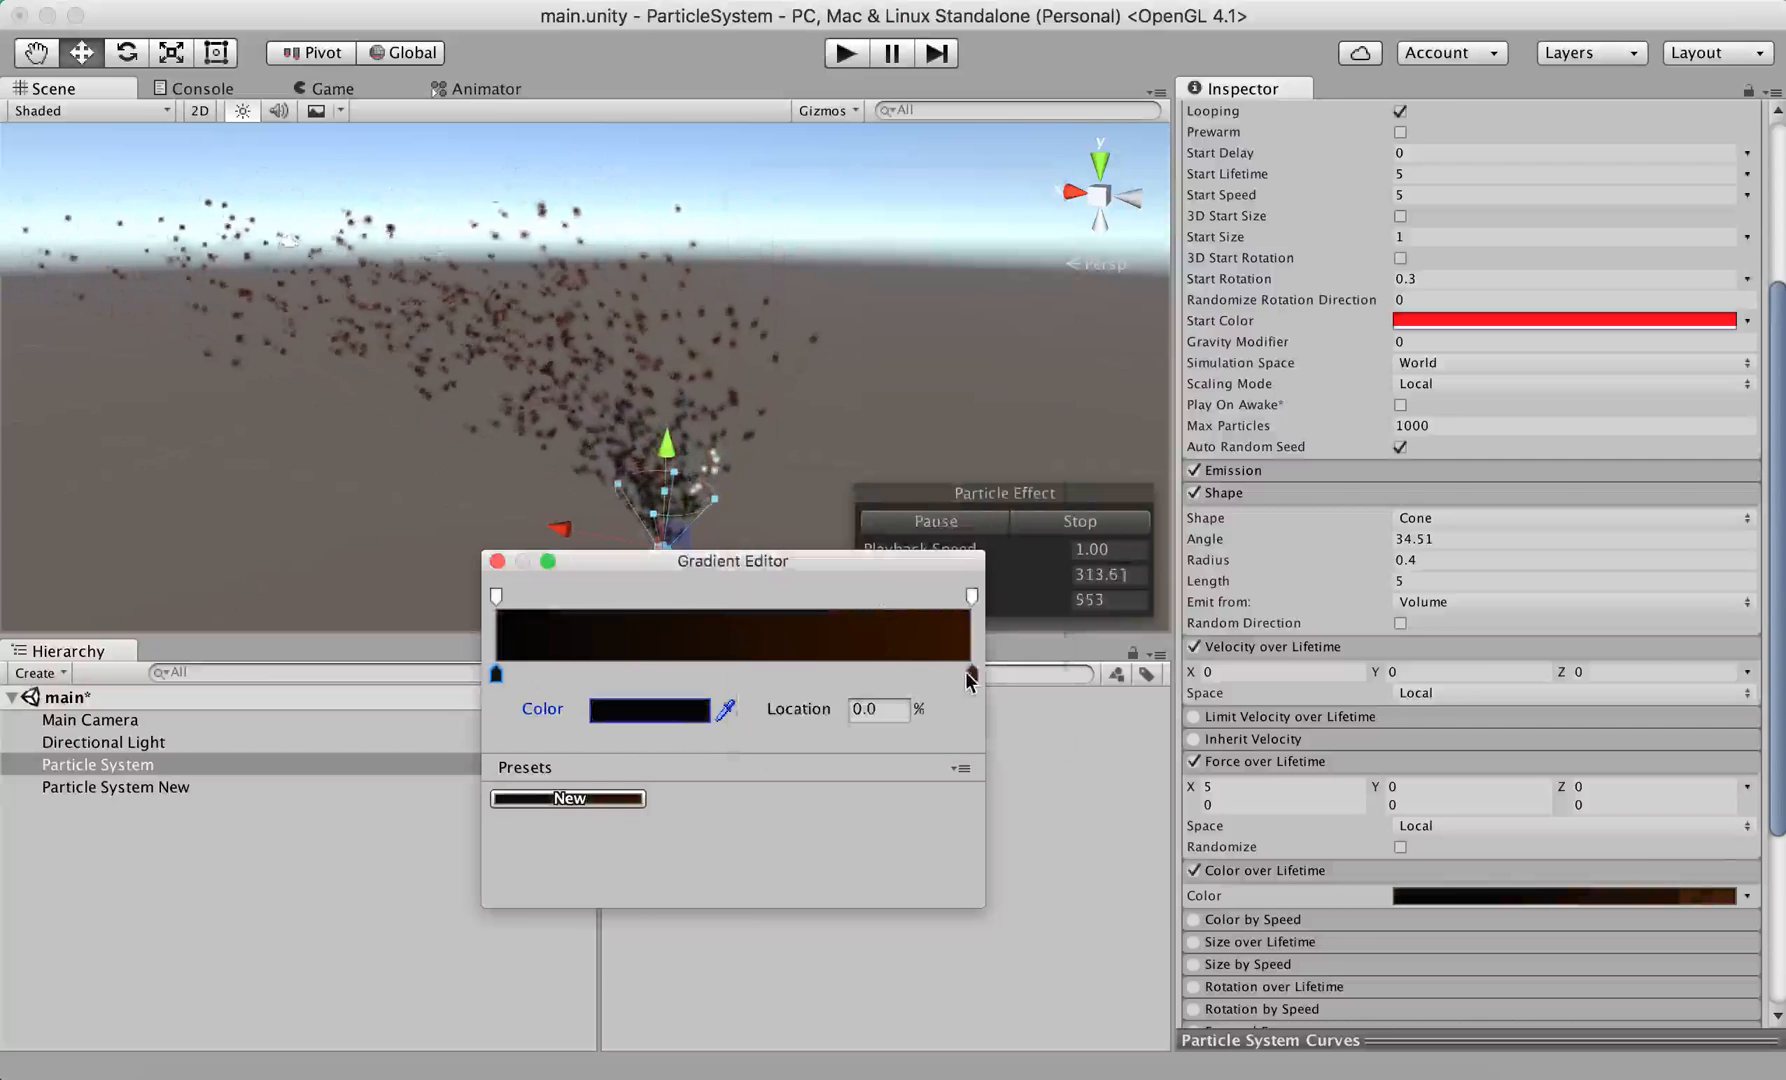
- Set the gradient's end color key at 100% to pure red, hex FF0000
click(971, 674)
click(650, 710)
drag(971, 490, 974, 303)
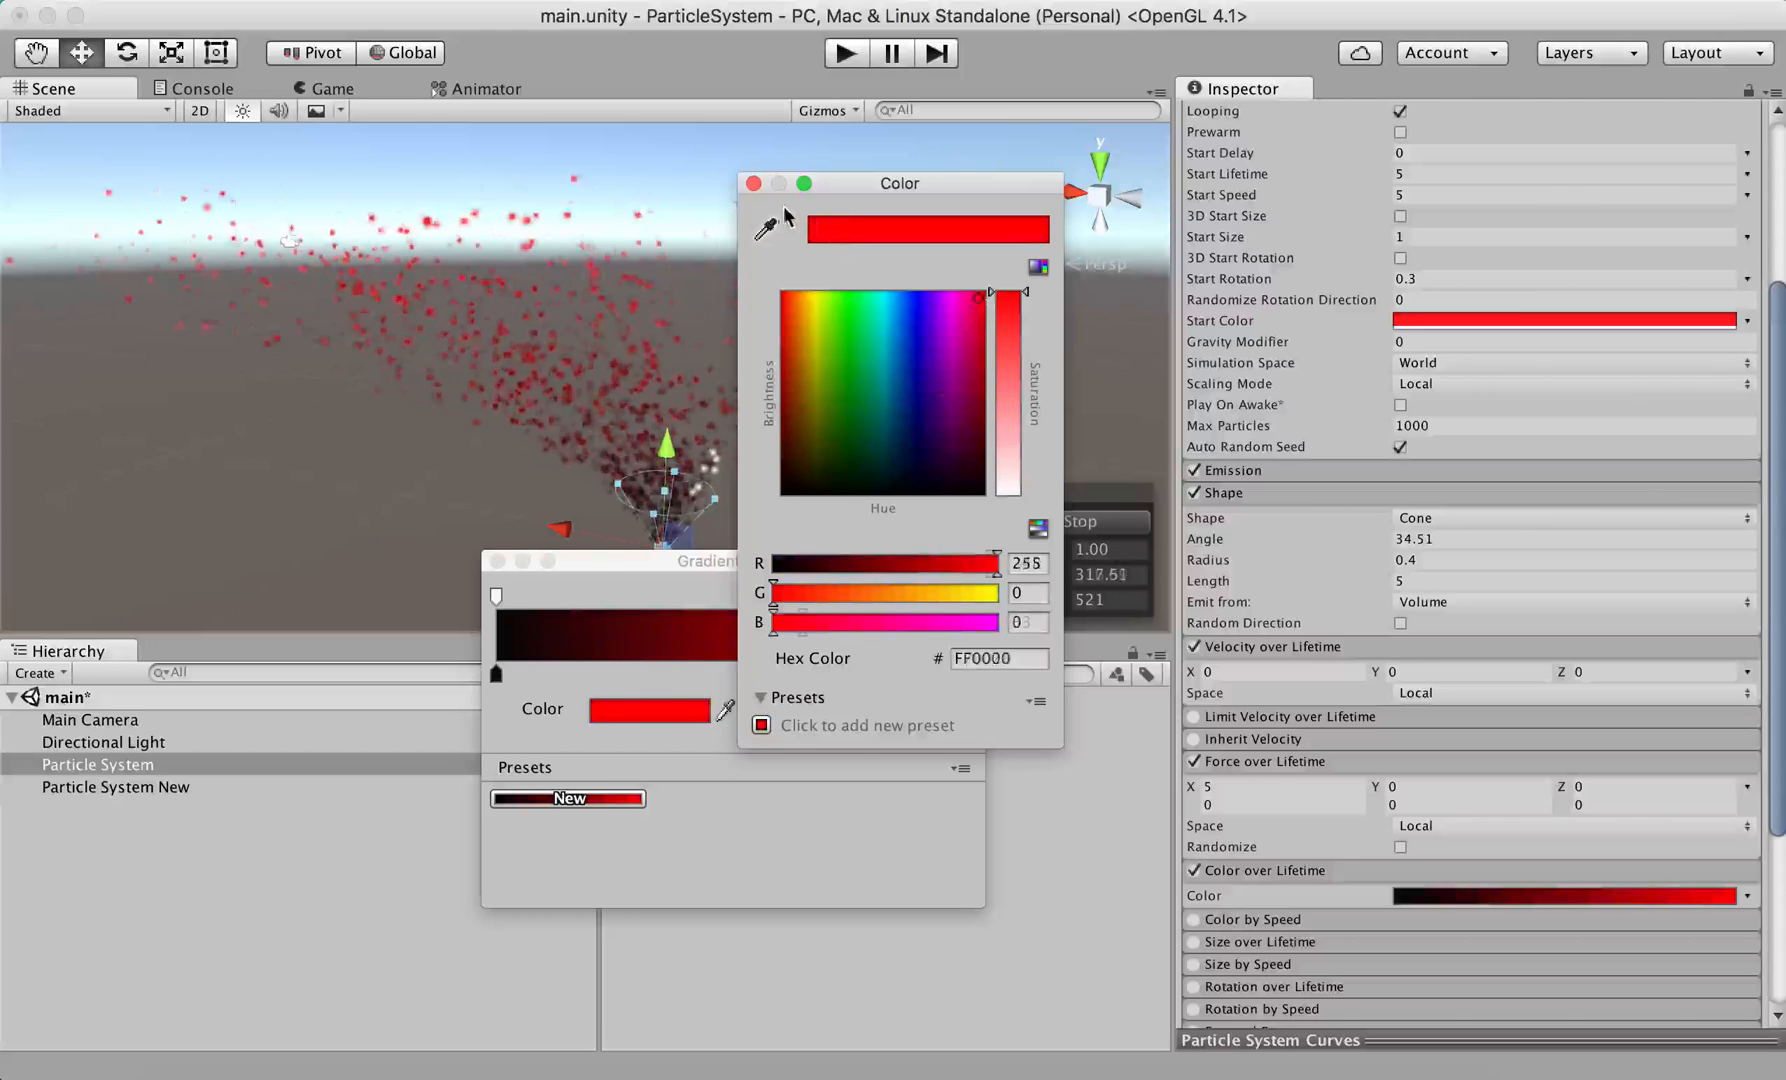
click(755, 183)
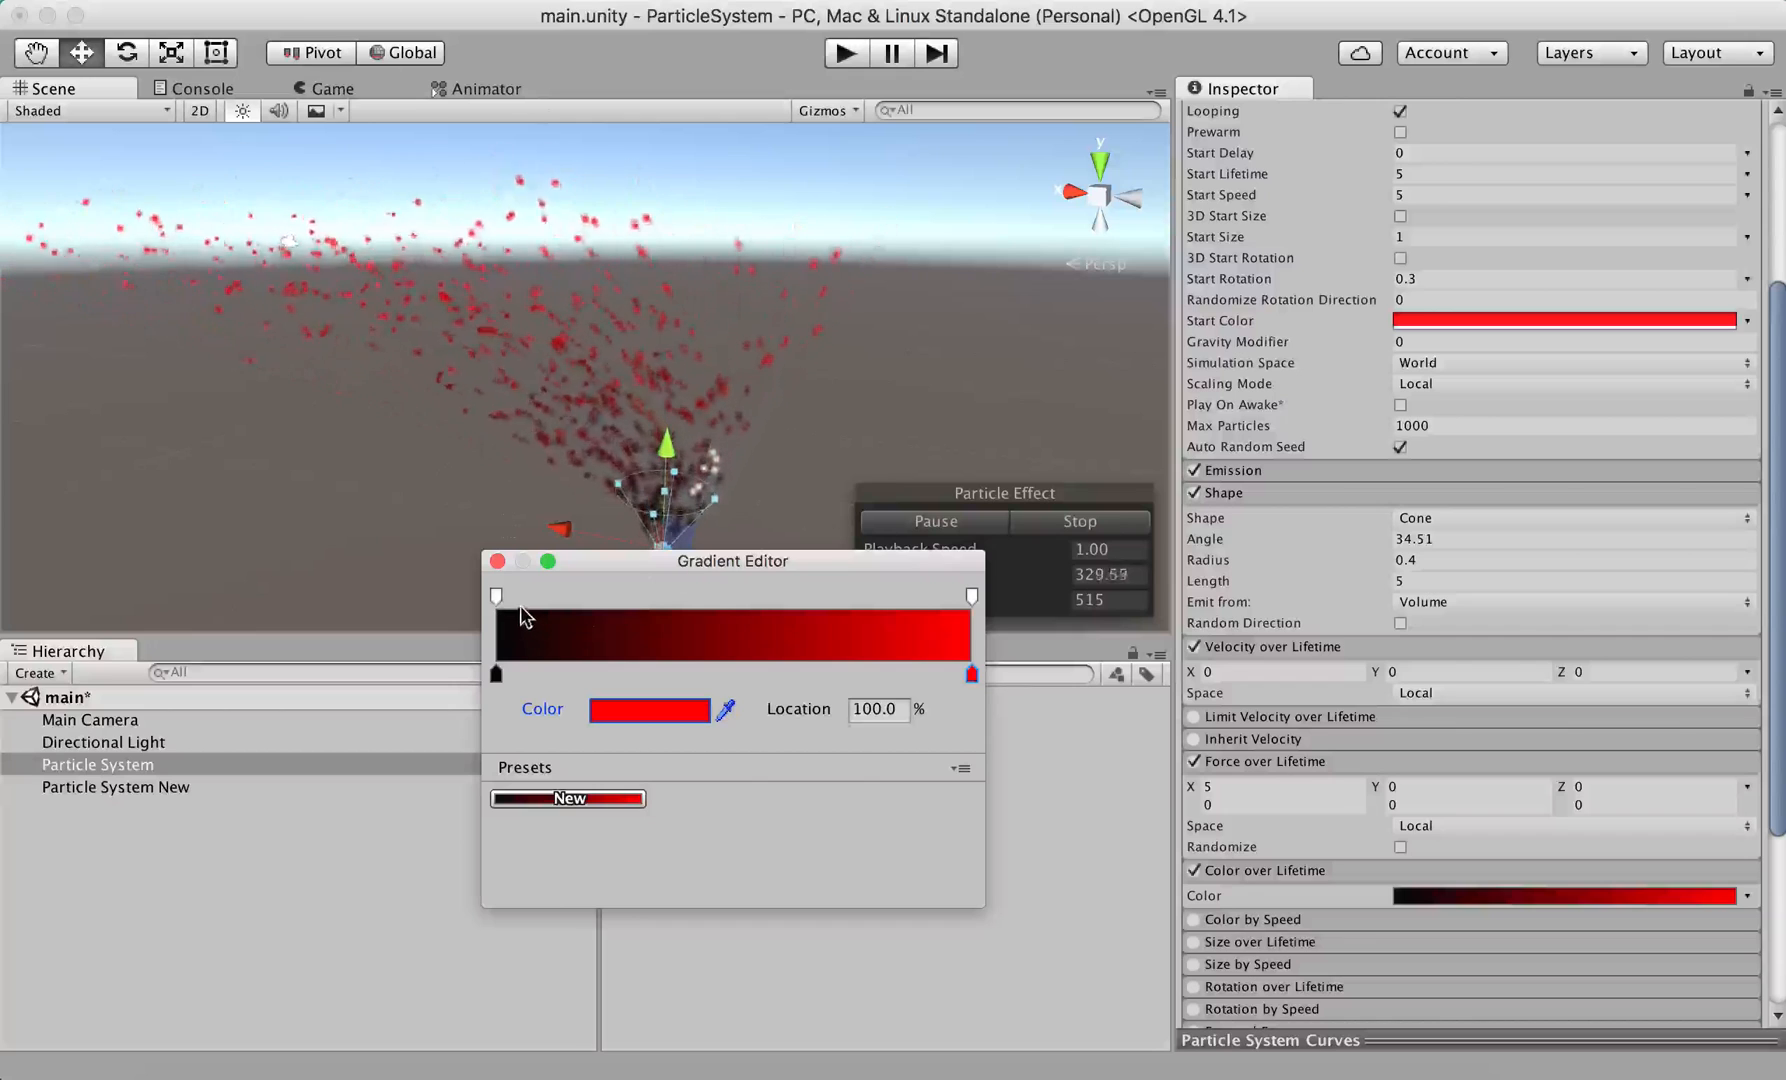
- Try alpha 193 on the gradient's end key and 156 on its start key, restoring the start key to 255
click(970, 600)
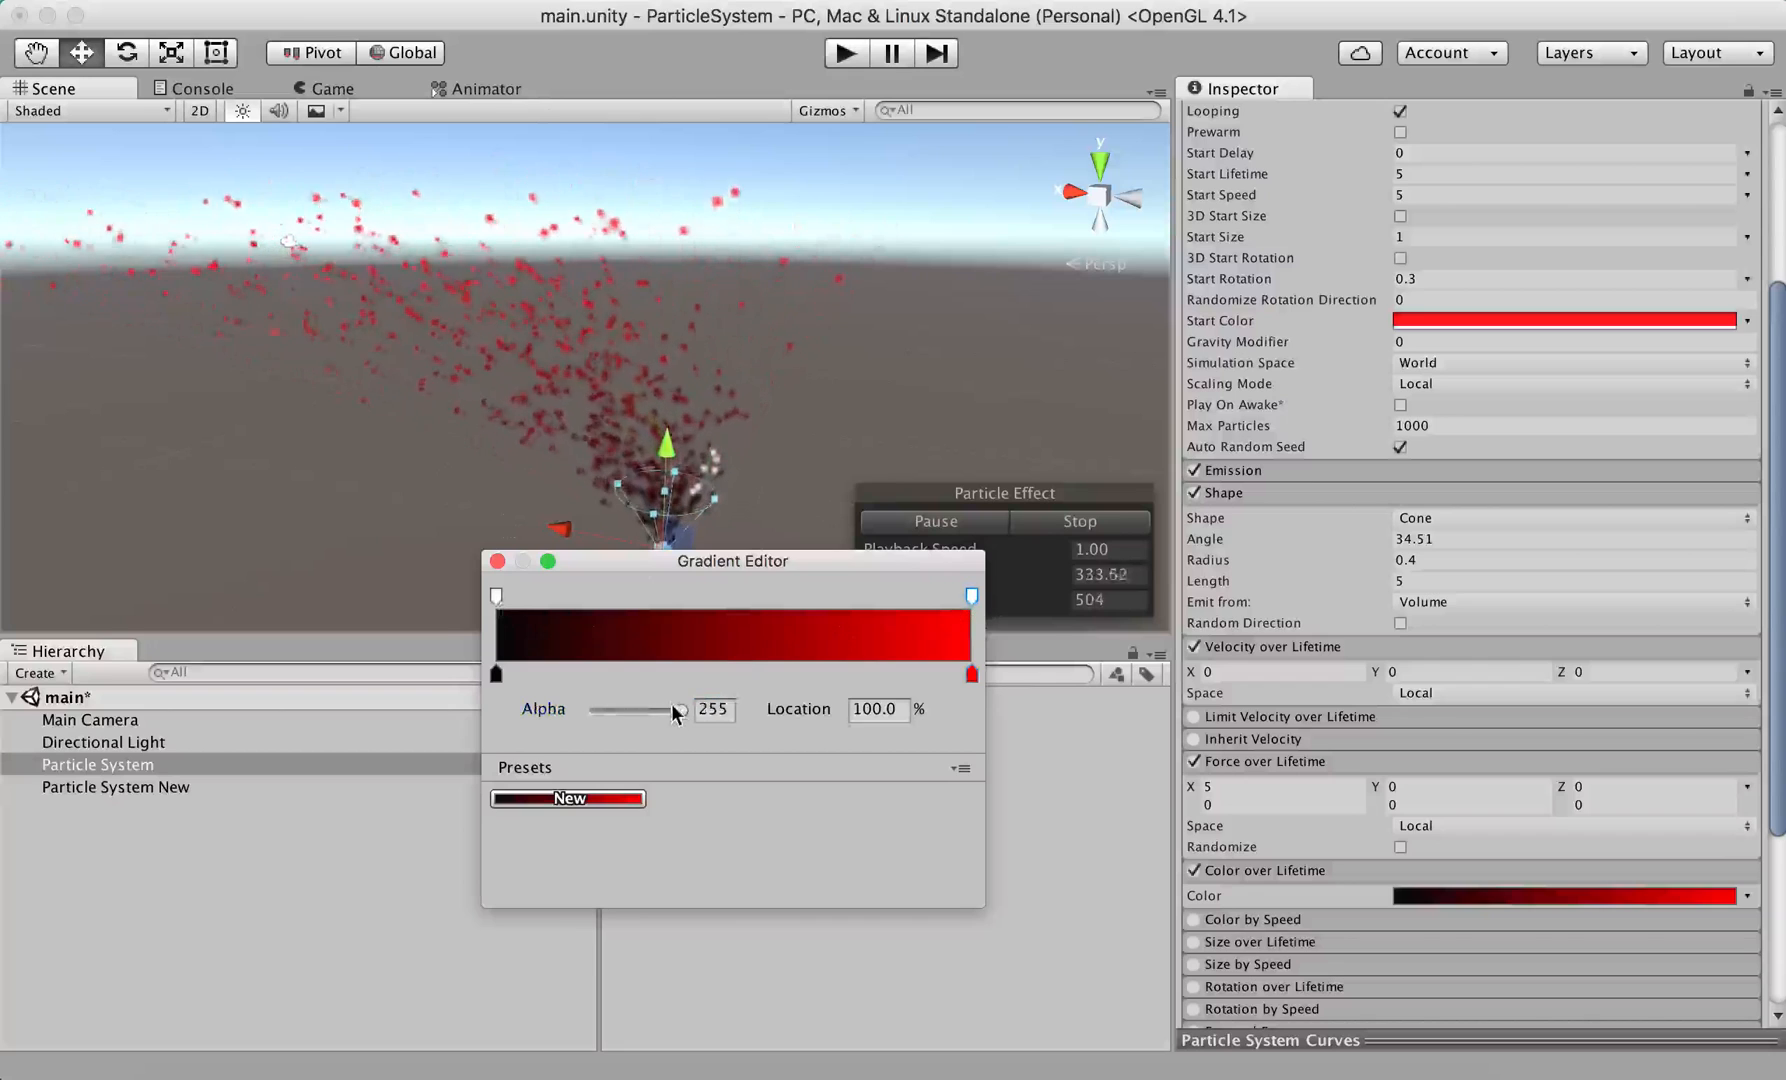
drag(679, 710, 643, 718)
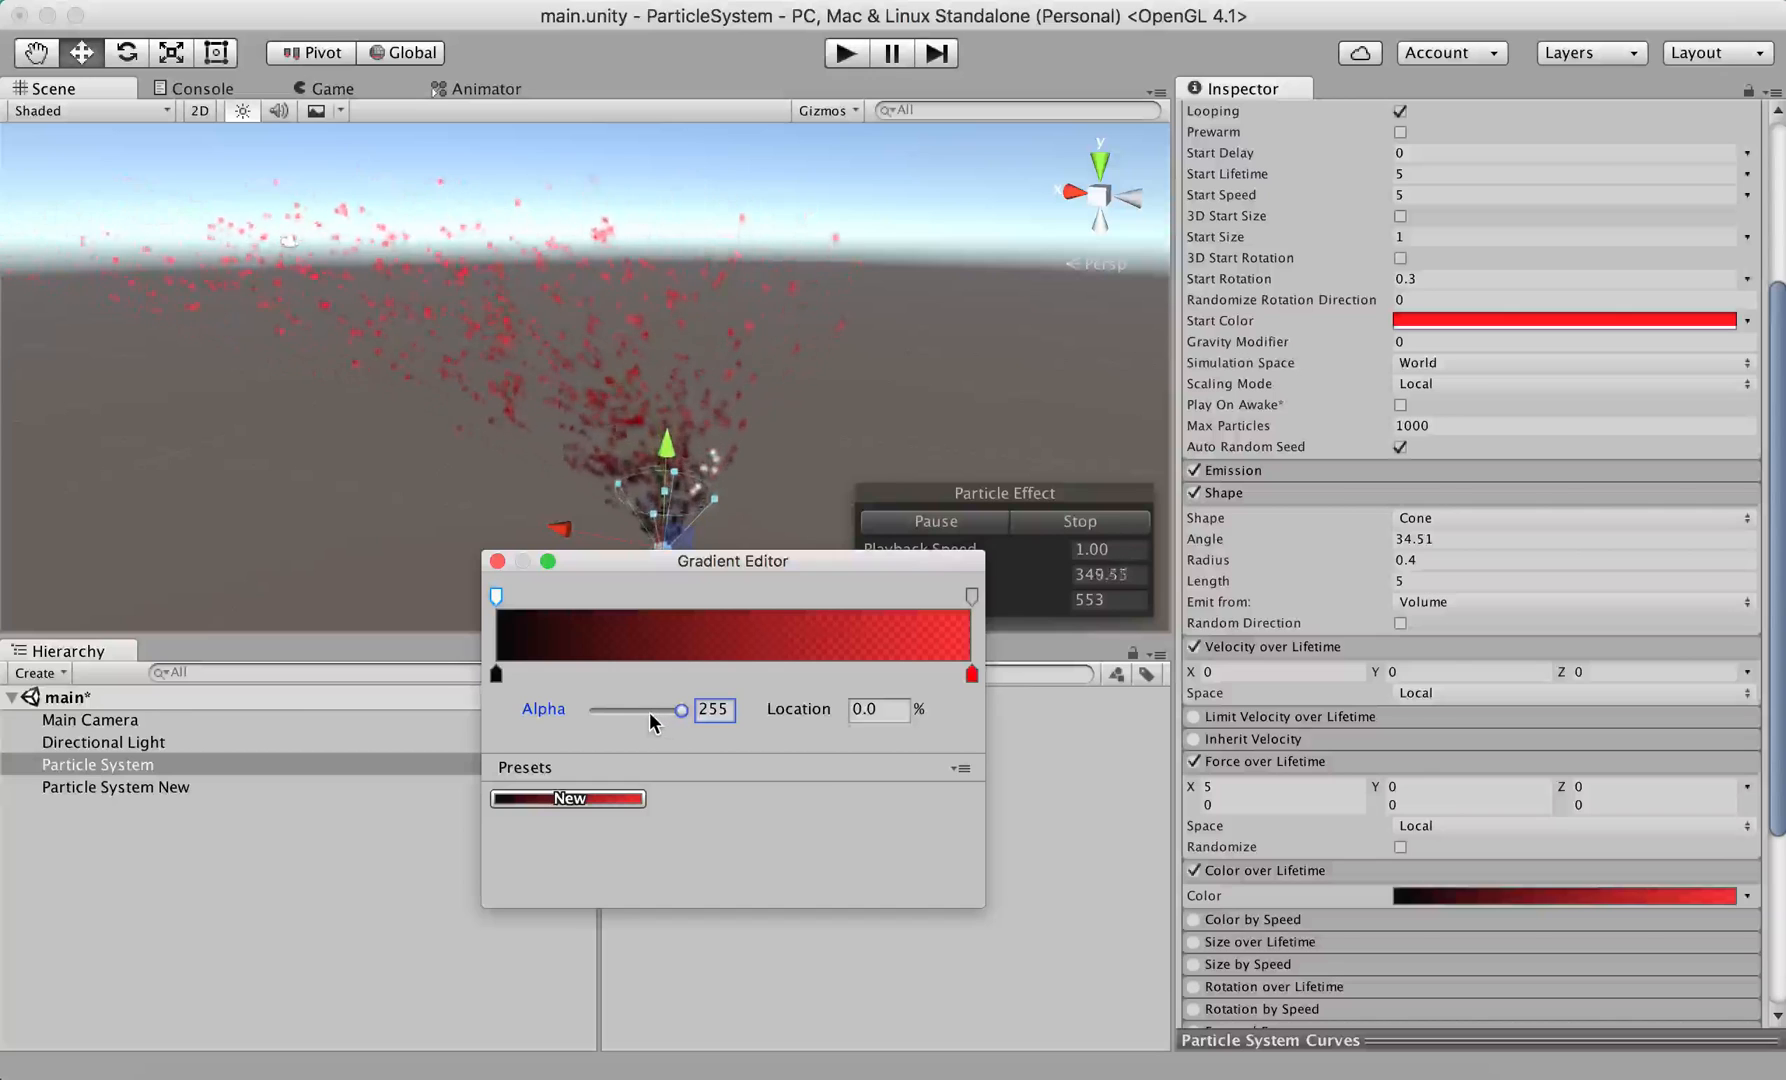
click(649, 713)
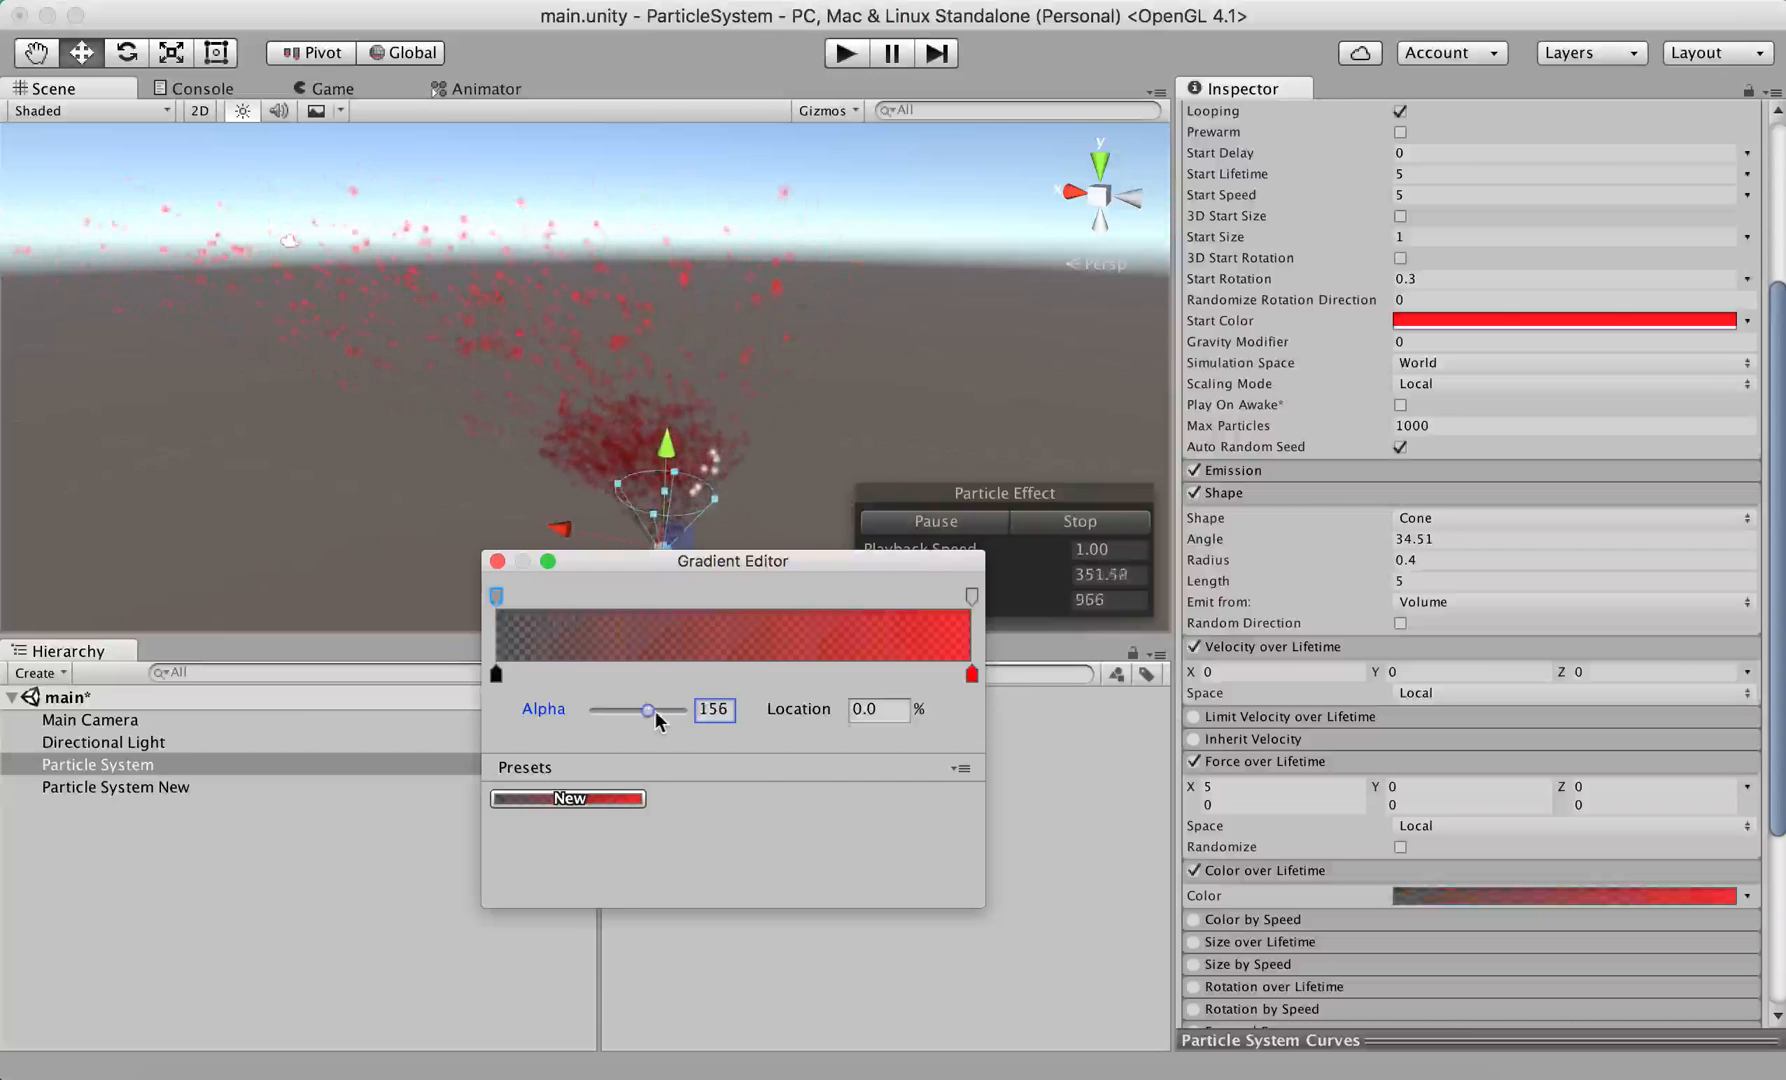
drag(658, 713, 693, 705)
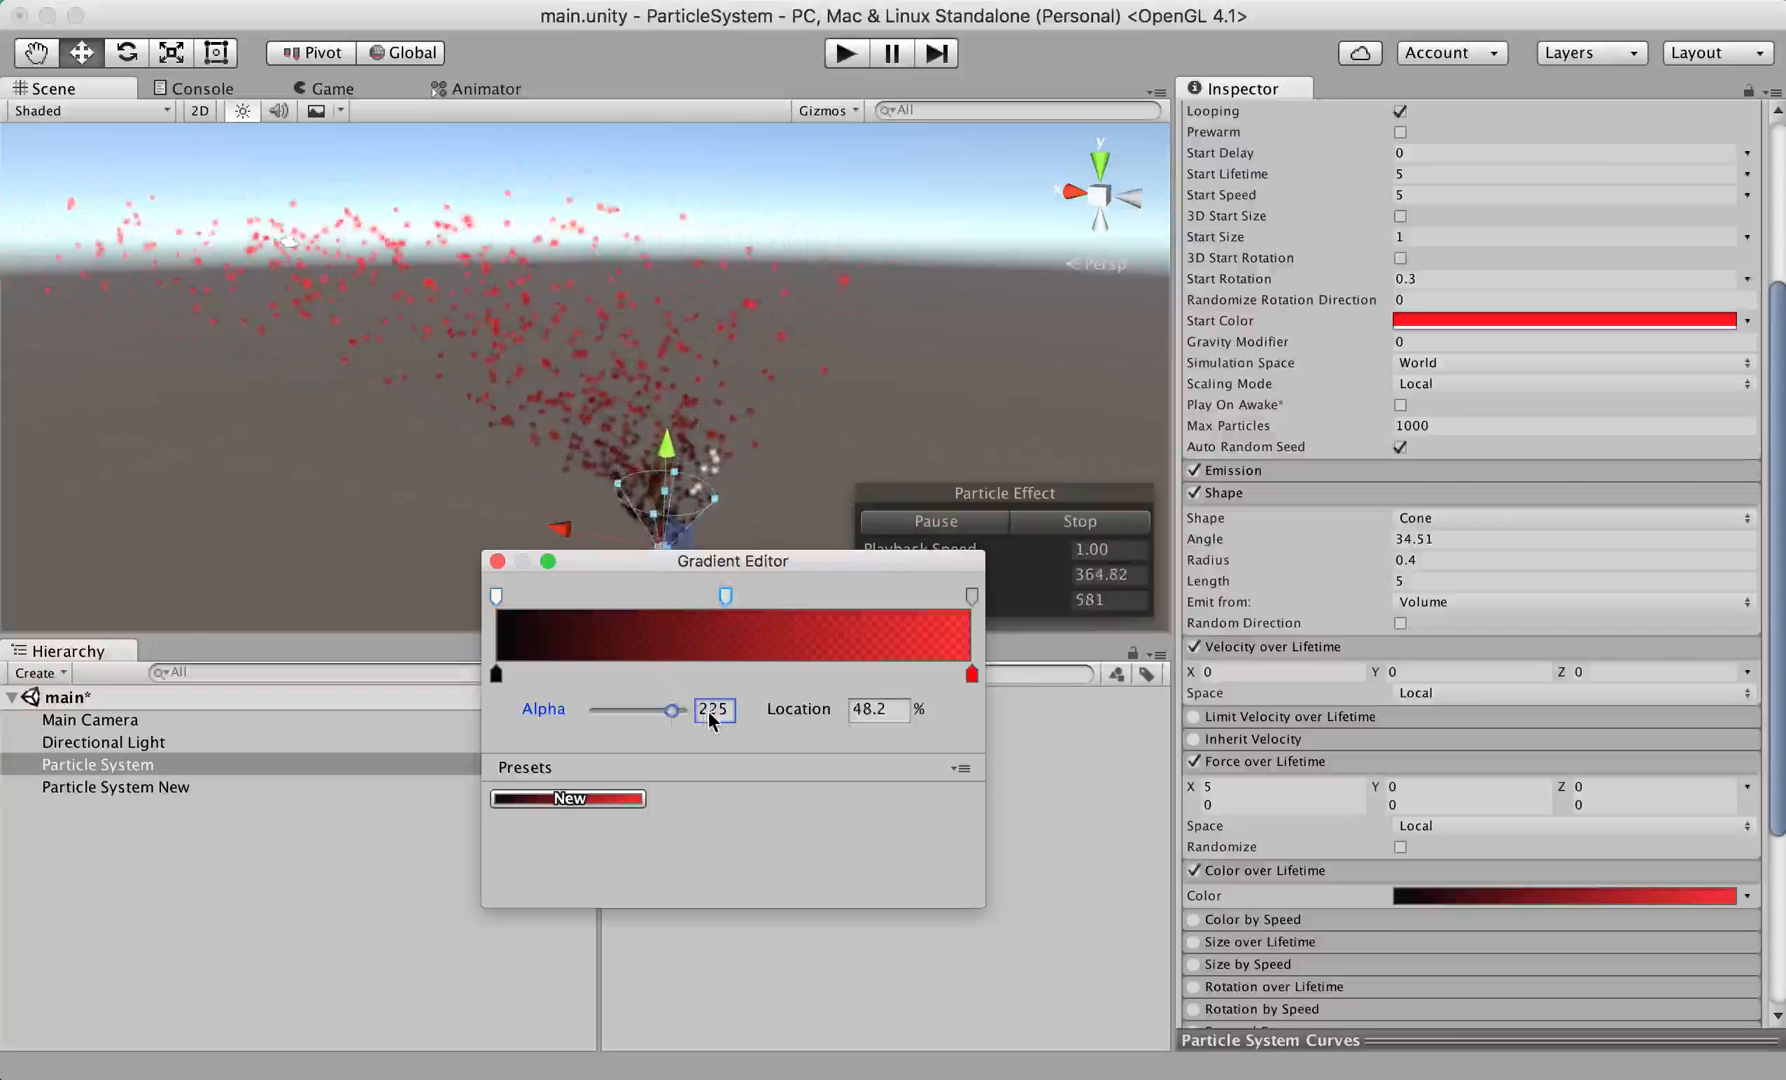
- Add an alpha key of 255 at 48.2% of the gradient, and set the alpha keys at both ends to 0
drag(684, 718, 697, 719)
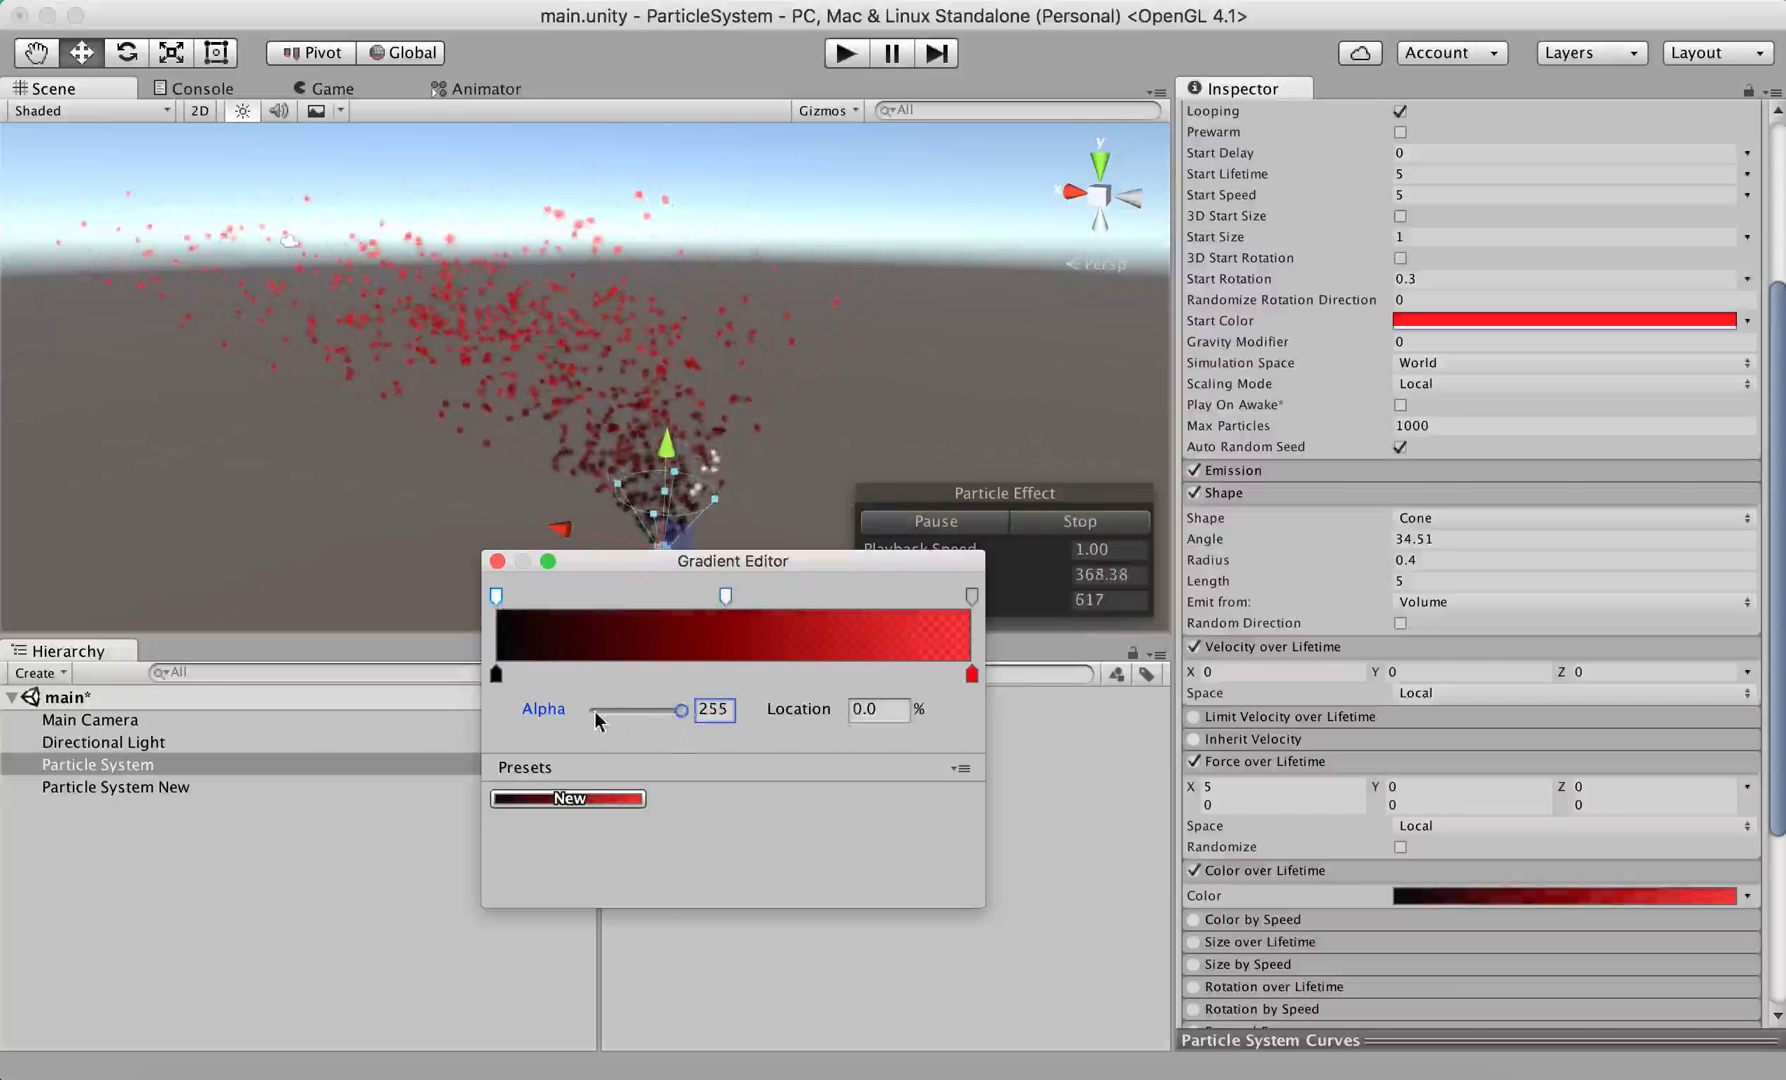
drag(680, 710, 592, 710)
click(971, 596)
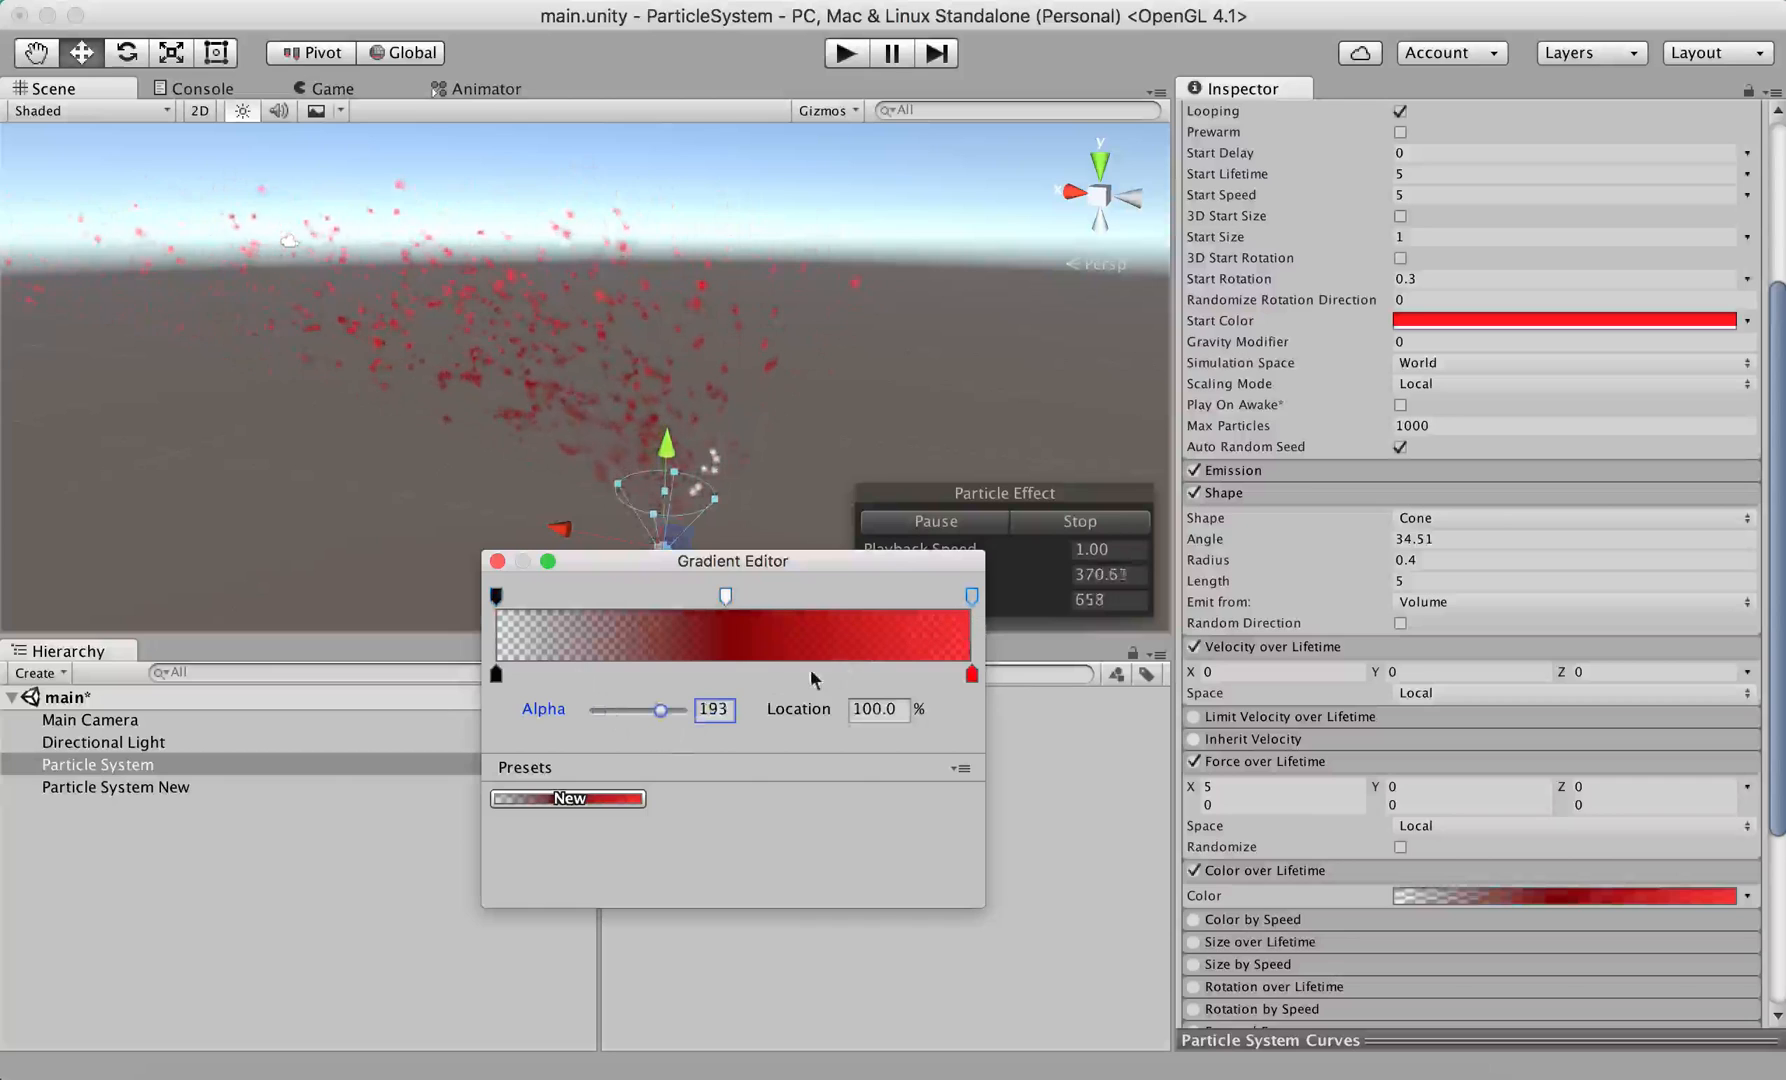
text(0)
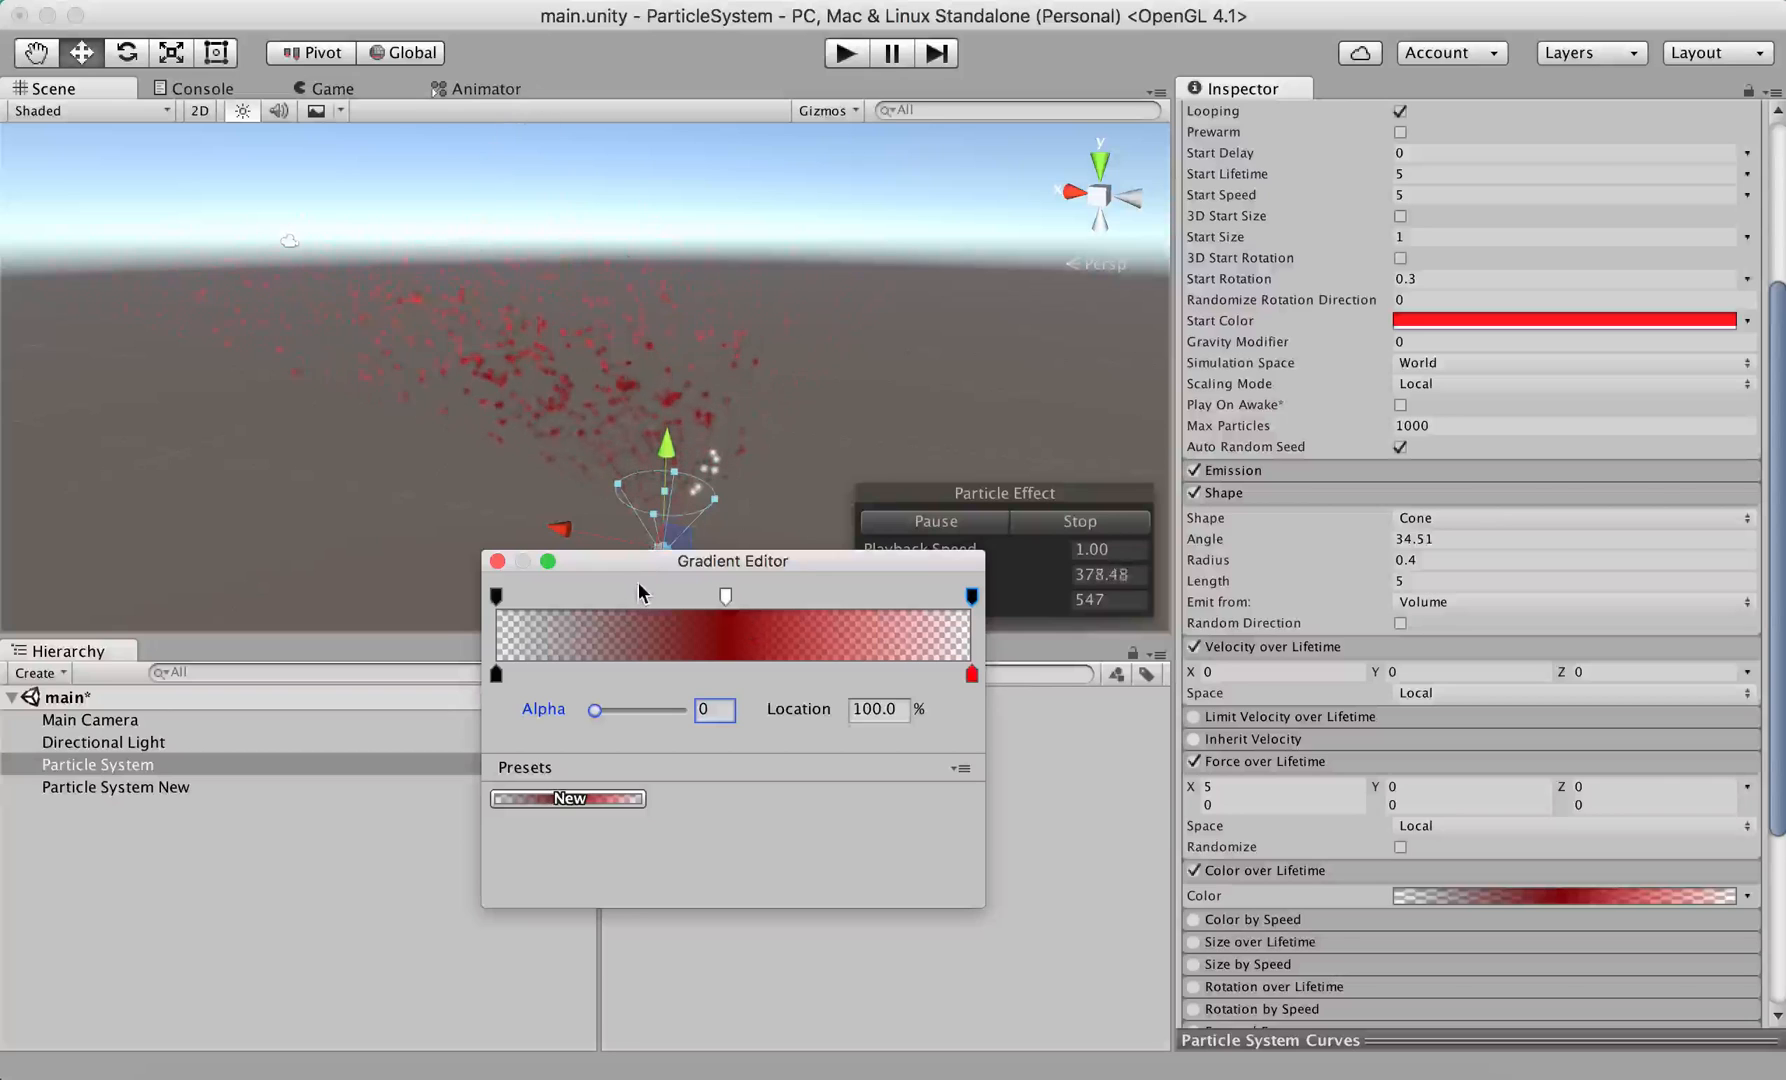
drag(648, 565, 678, 550)
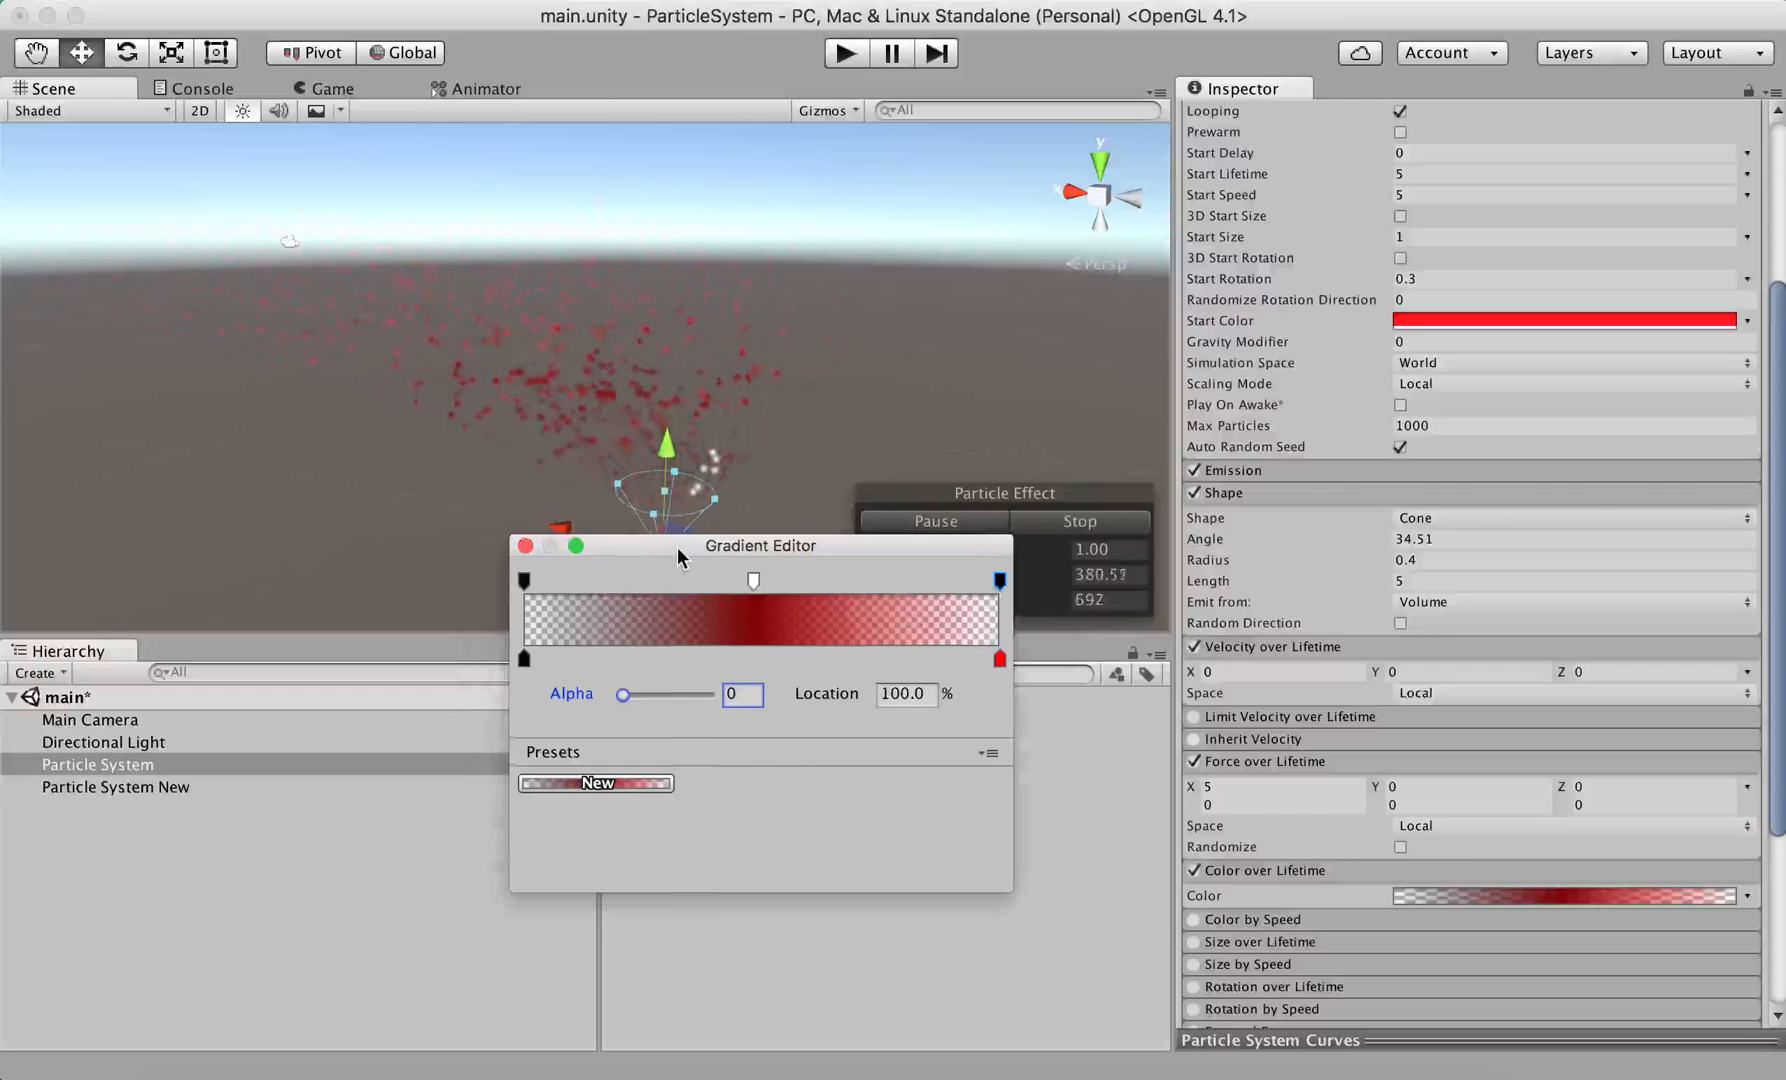